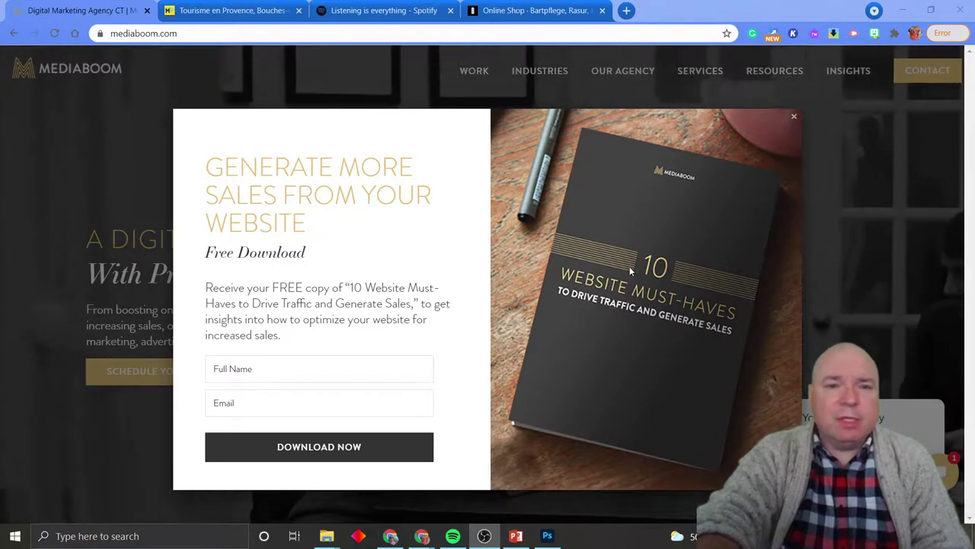
Step: Close the free-download sign-up popup covering the Mediaboom homepage
click(793, 119)
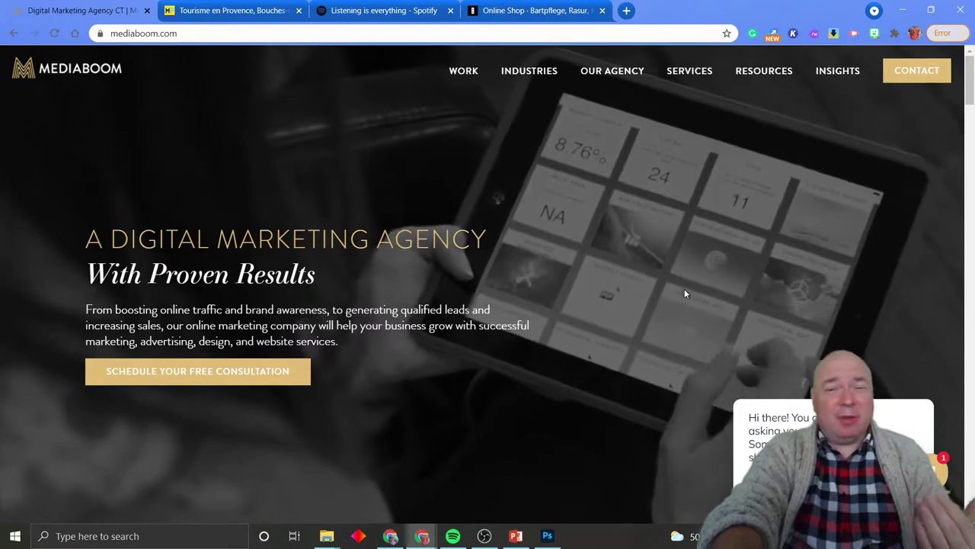
Step: Scroll down through the Mediaboom homepage, then back up and down again
scroll(581, 339, down, 7)
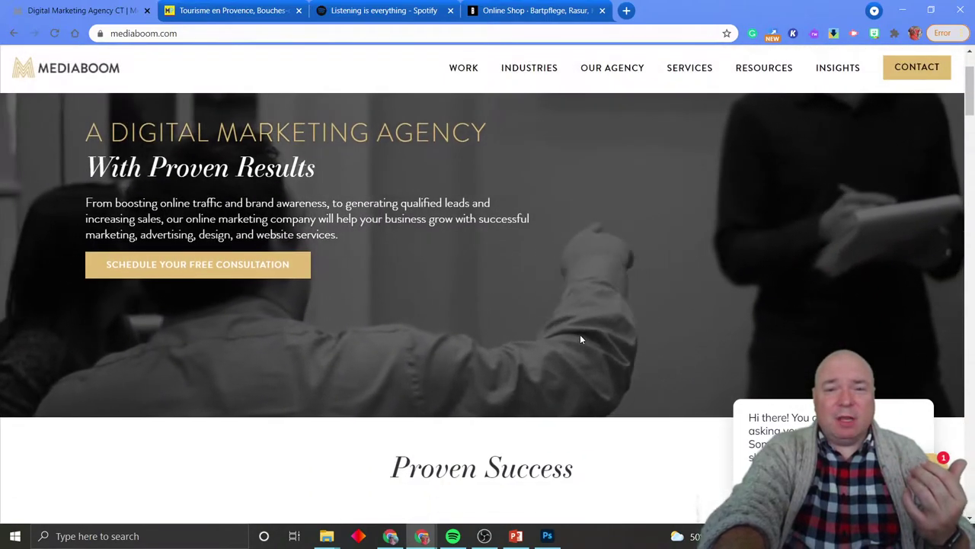
scroll(580, 337, down, 7)
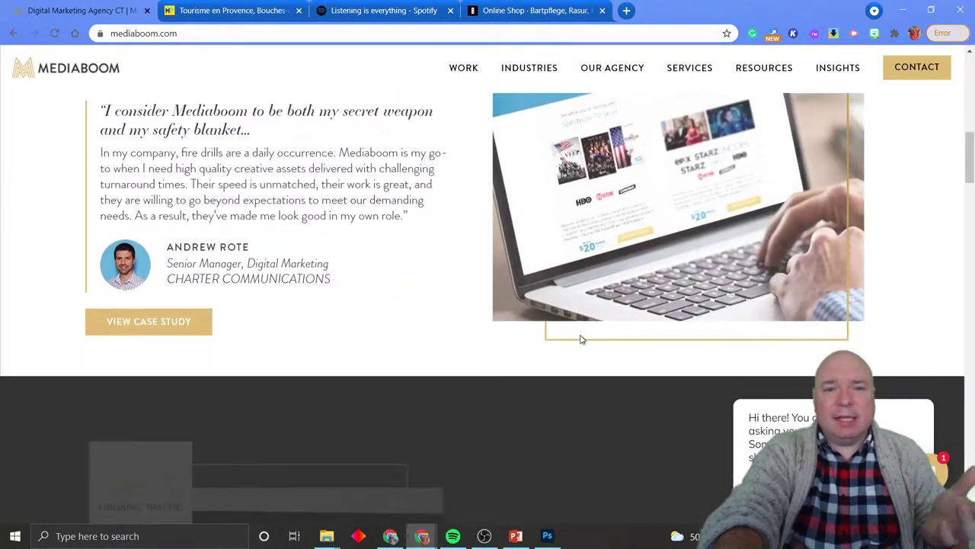
scroll(580, 335, down, 7)
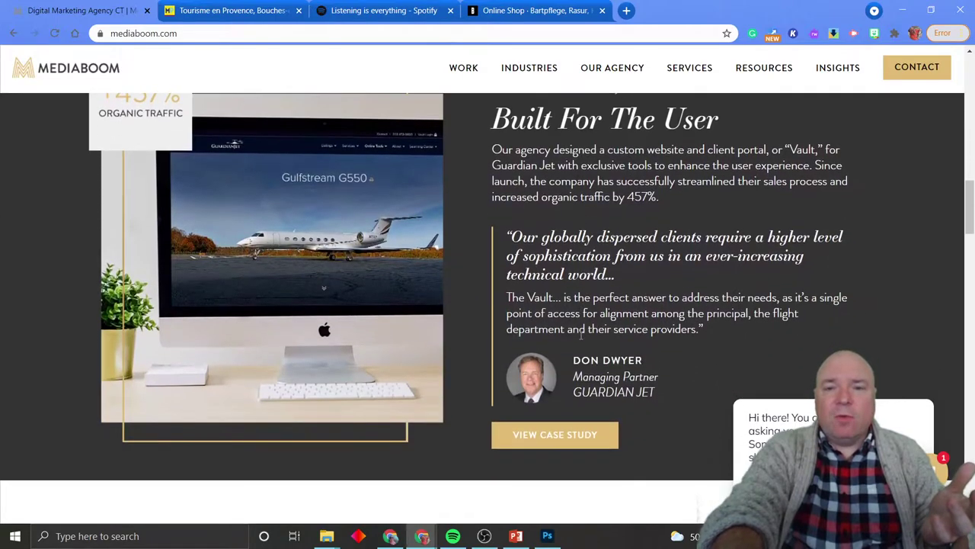
scroll(580, 333, down, 8)
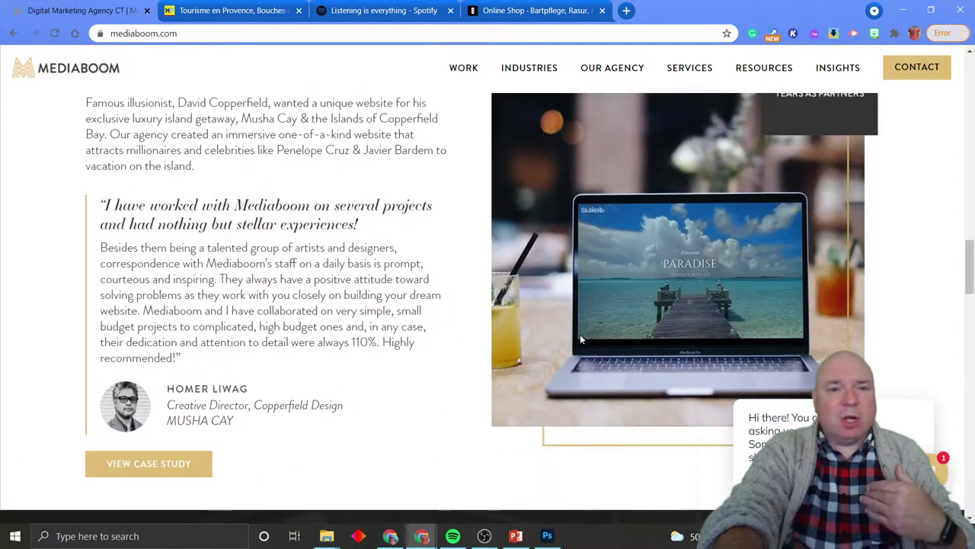
scroll(581, 336, down, 9)
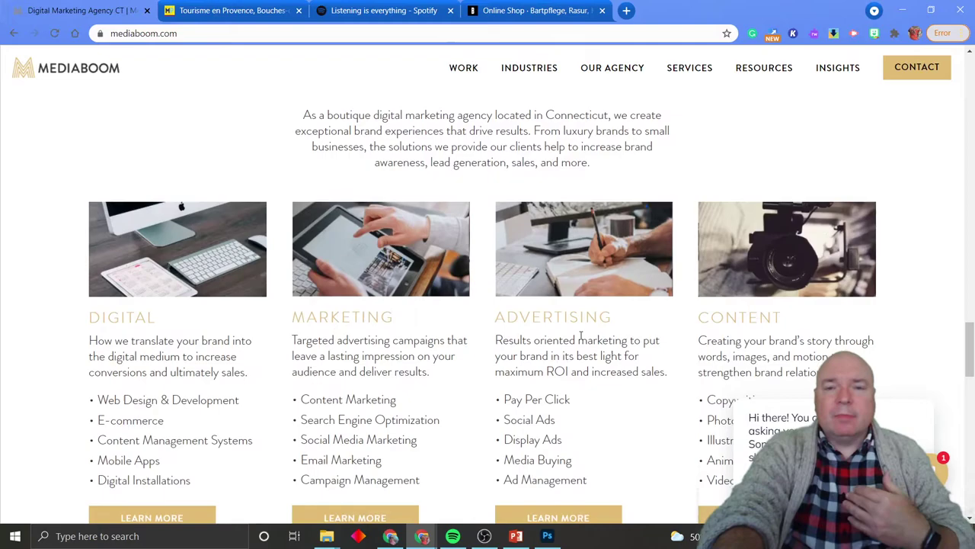
scroll(581, 339, down, 7)
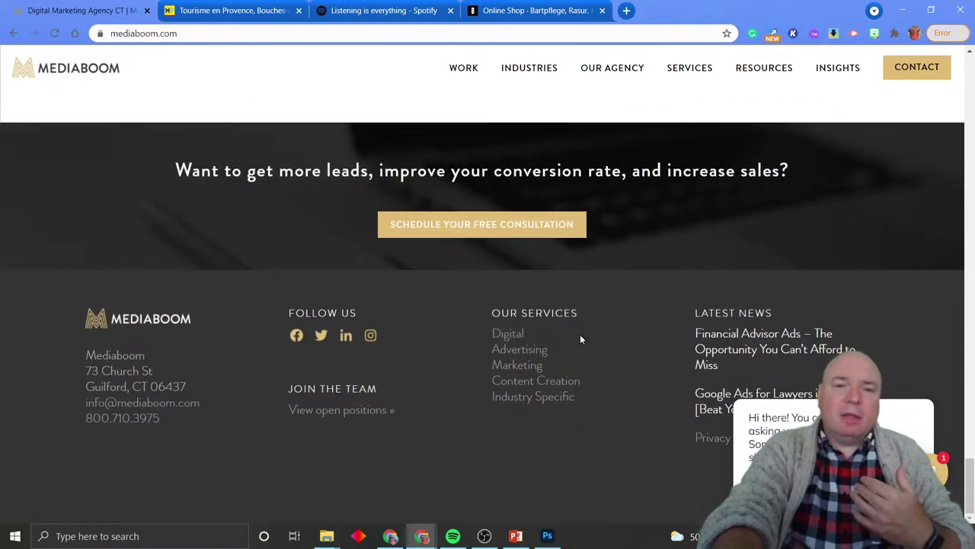
scroll(581, 339, up, 12)
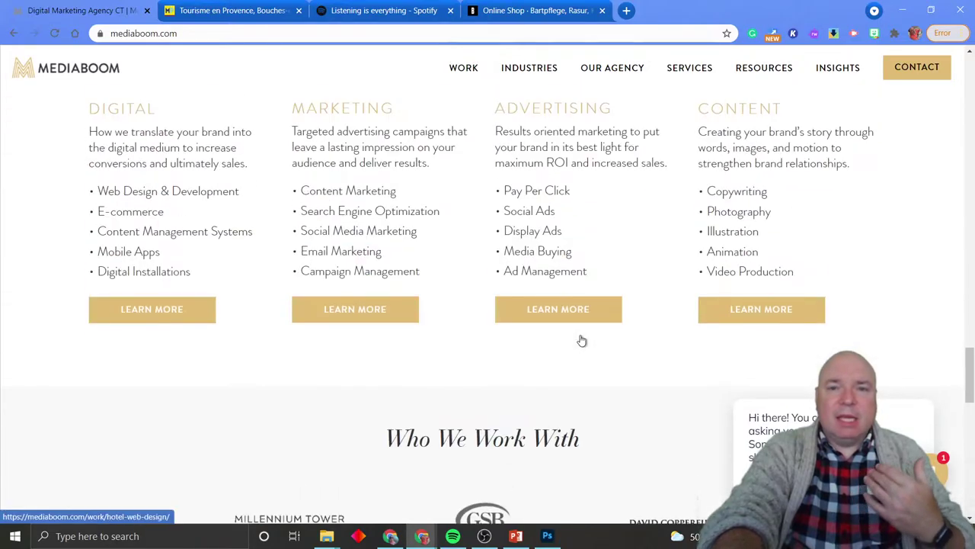
scroll(582, 339, up, 15)
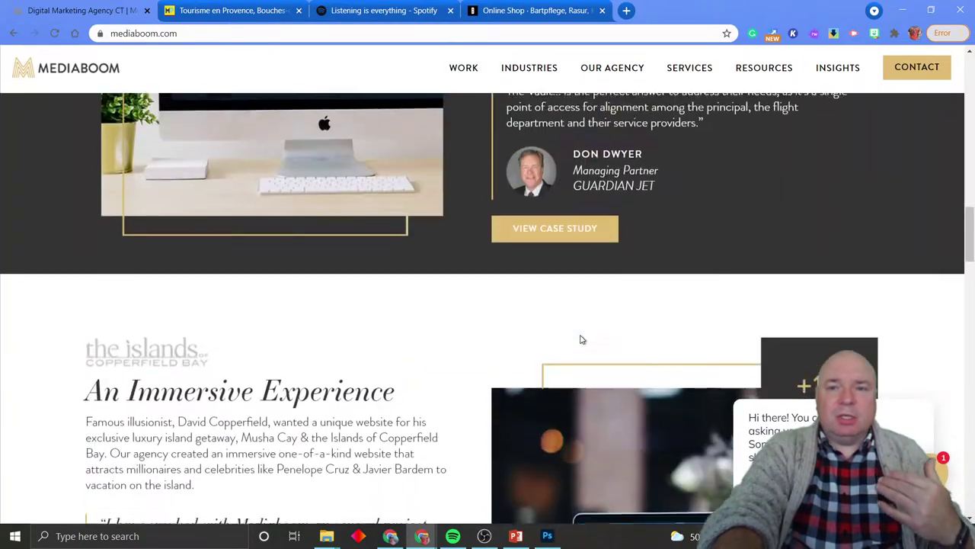
scroll(581, 340, up, 12)
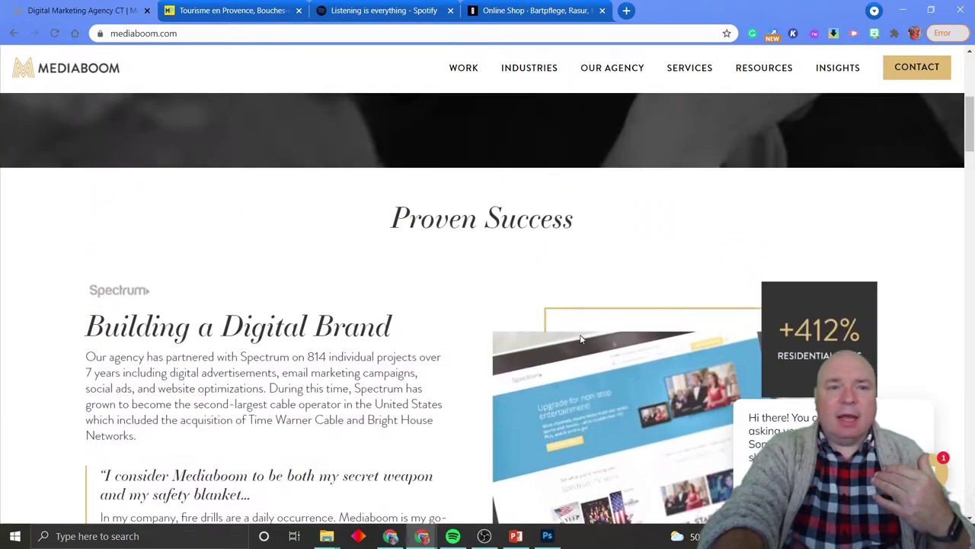
scroll(580, 339, down, 1)
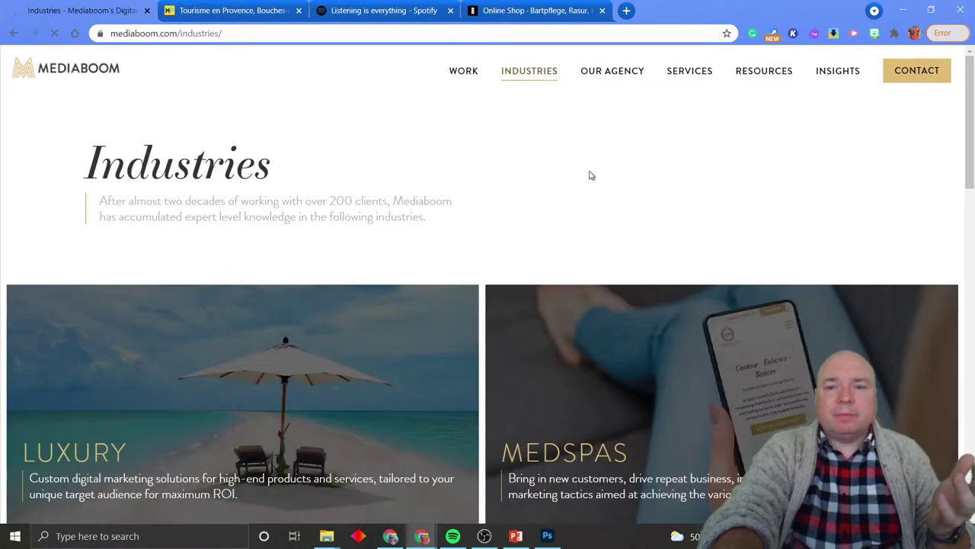
Step: Open Mediaboom's Our Agency page and scroll through it
scroll(589, 175, down, 7)
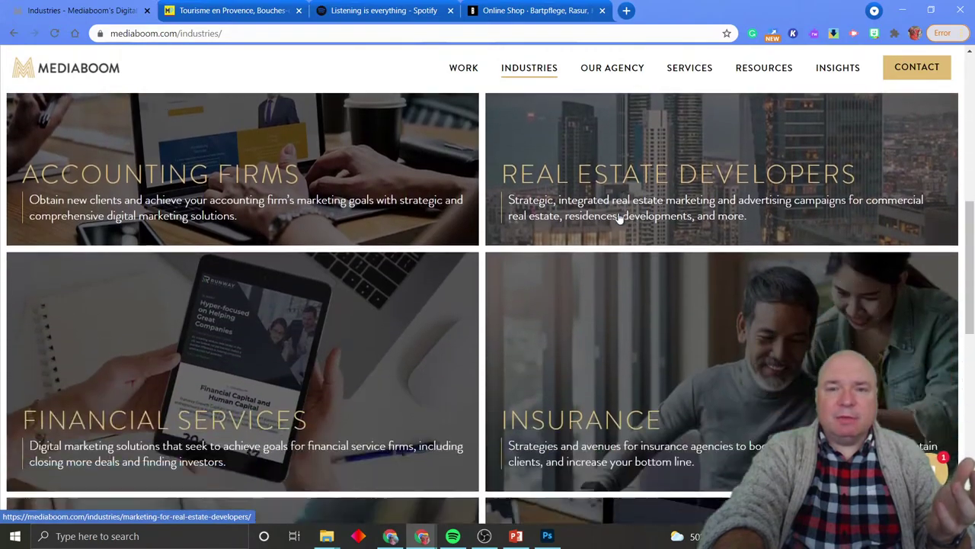
scroll(620, 219, down, 2)
click(605, 70)
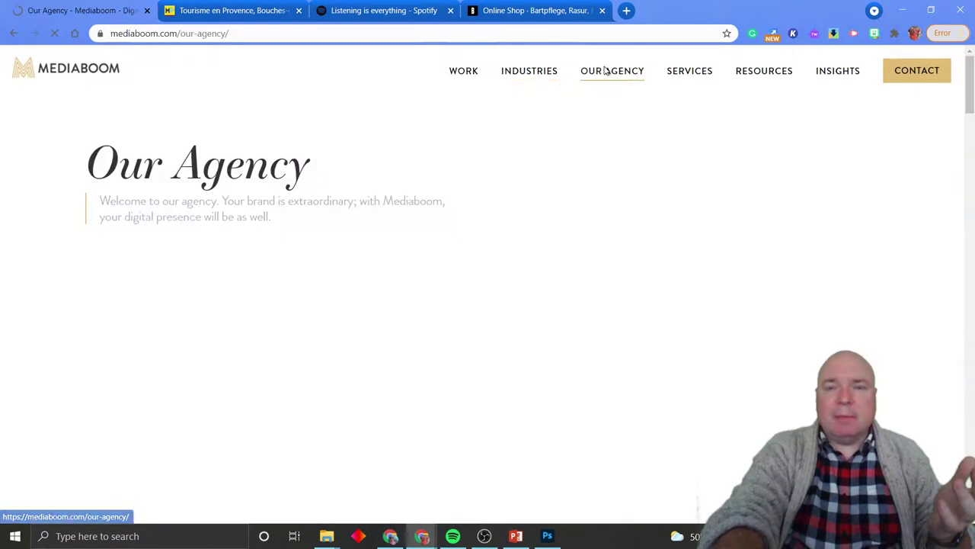
scroll(687, 312, down, 7)
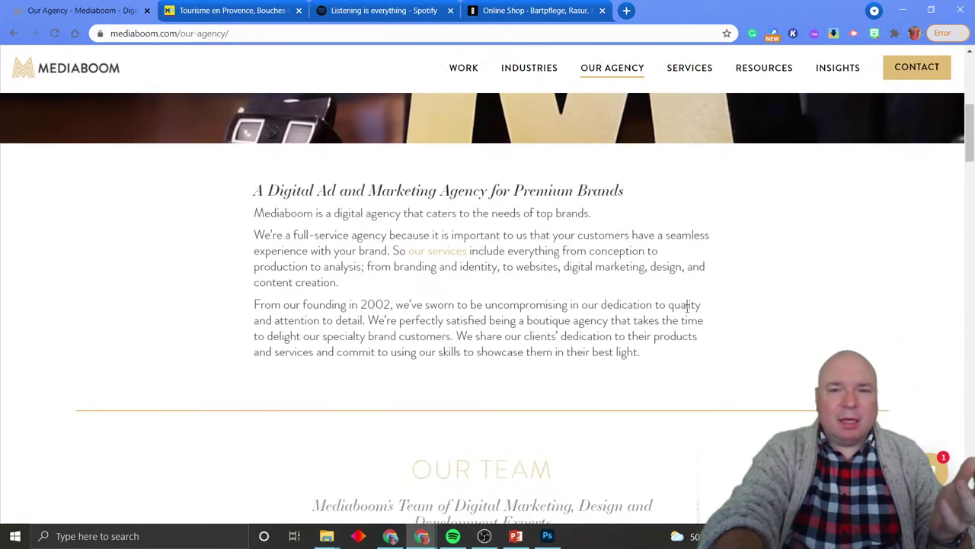
scroll(686, 308, down, 3)
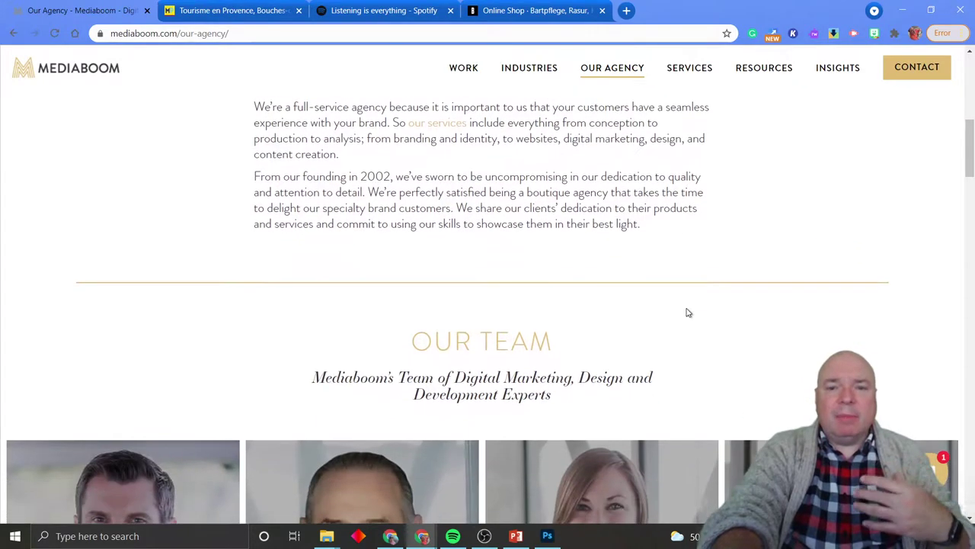
scroll(688, 313, up, 10)
scroll(688, 312, up, 1)
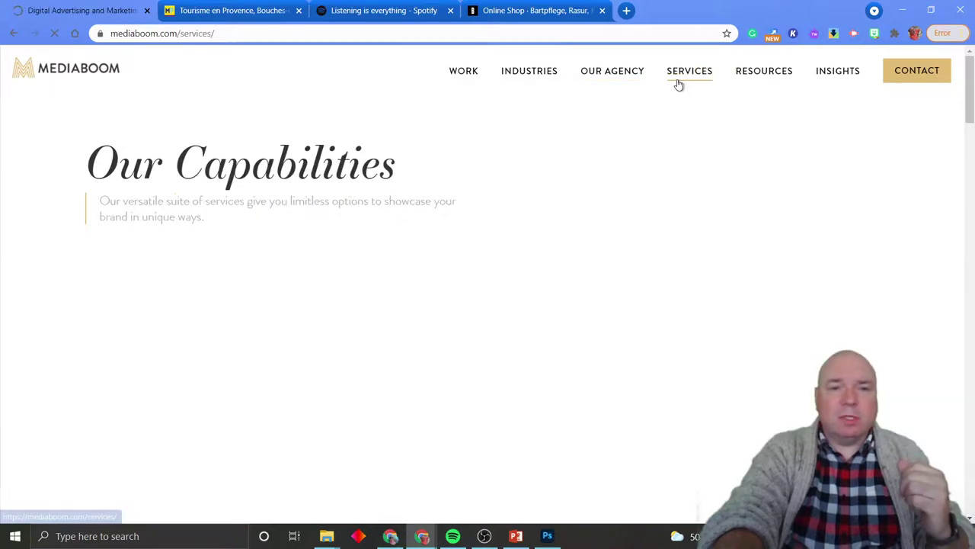
Step: Switch to the My Provence tourism site at myprovence.fr
scroll(684, 199, down, 8)
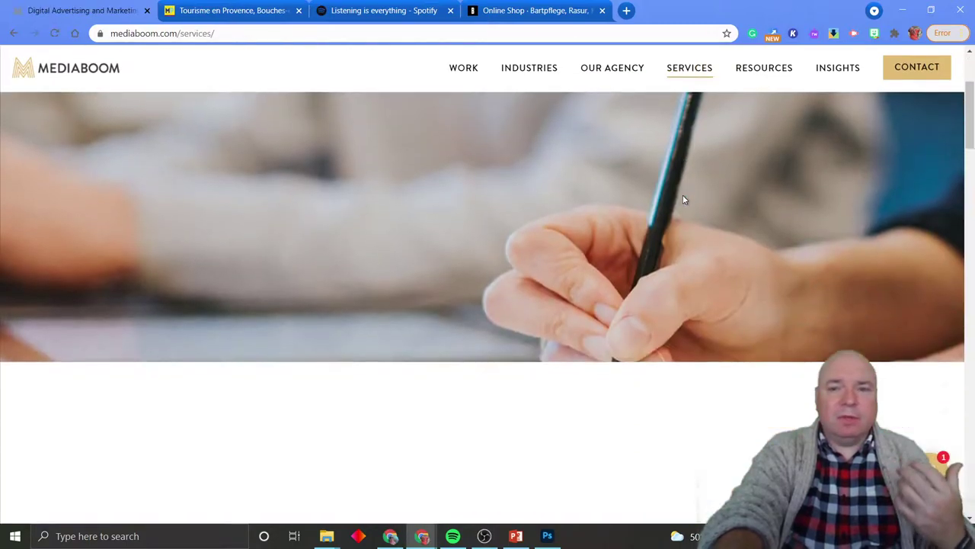
scroll(684, 200, up, 4)
scroll(683, 200, up, 2)
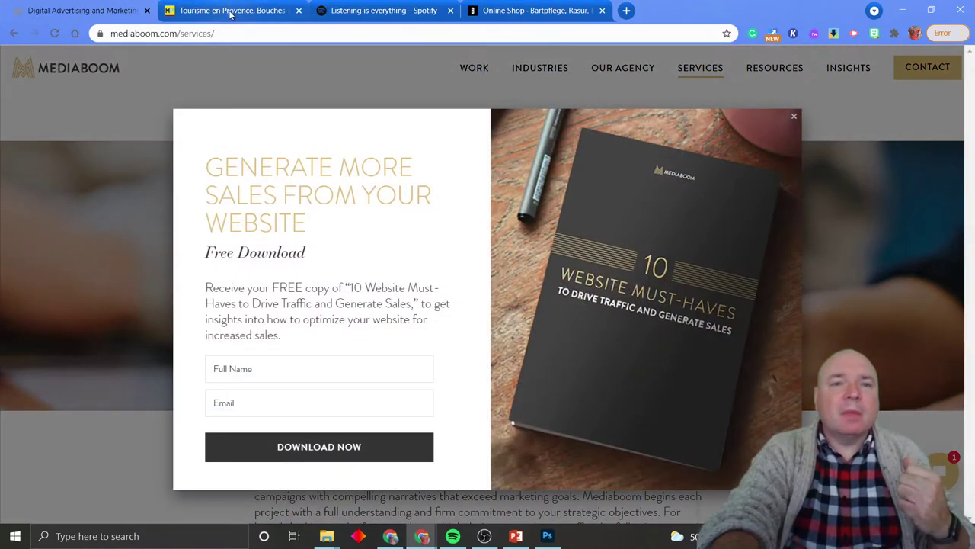
click(230, 11)
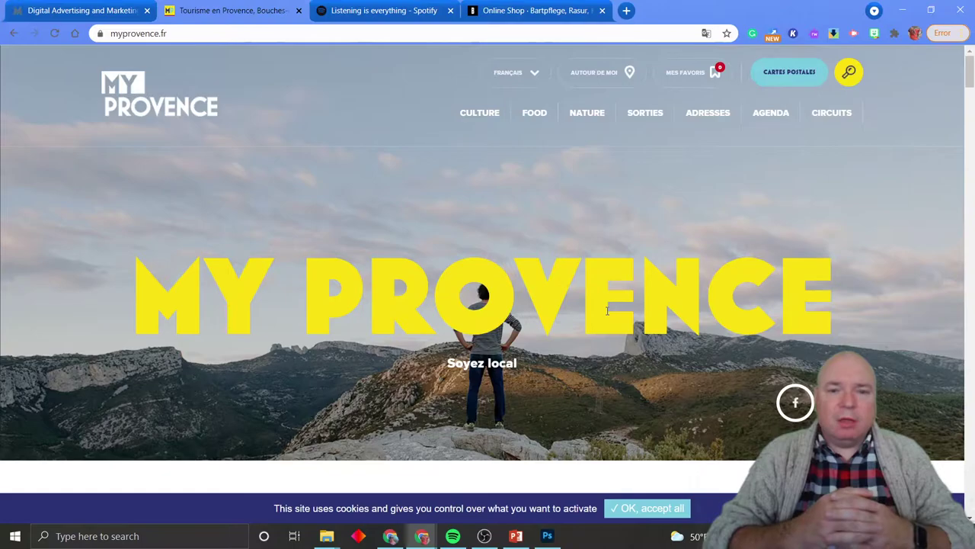
scroll(607, 310, down, 10)
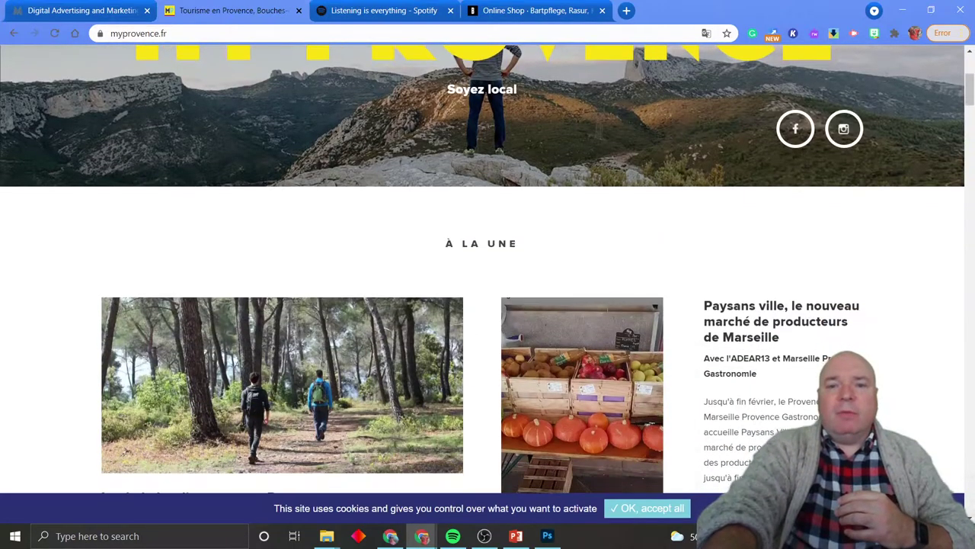
scroll(607, 314, down, 10)
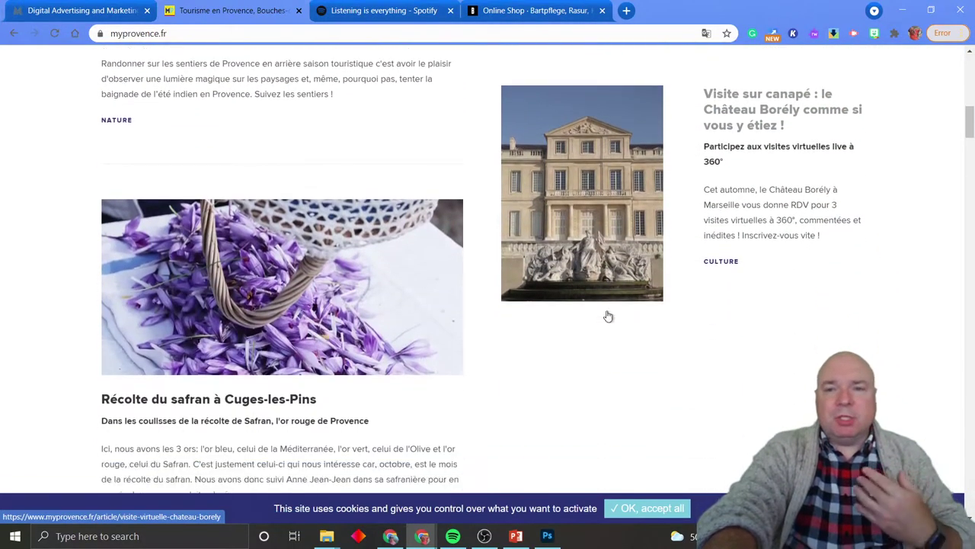
scroll(607, 315, down, 4)
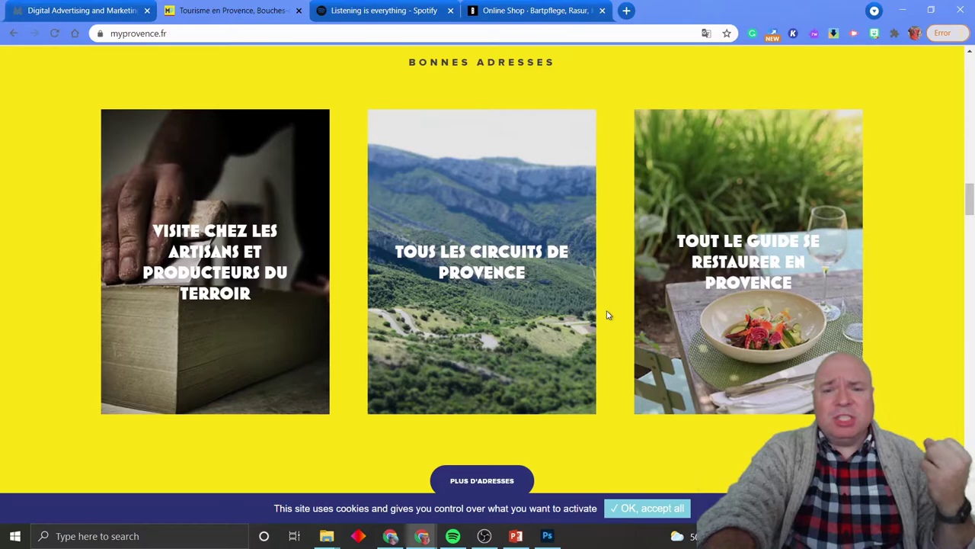
scroll(607, 315, down, 6)
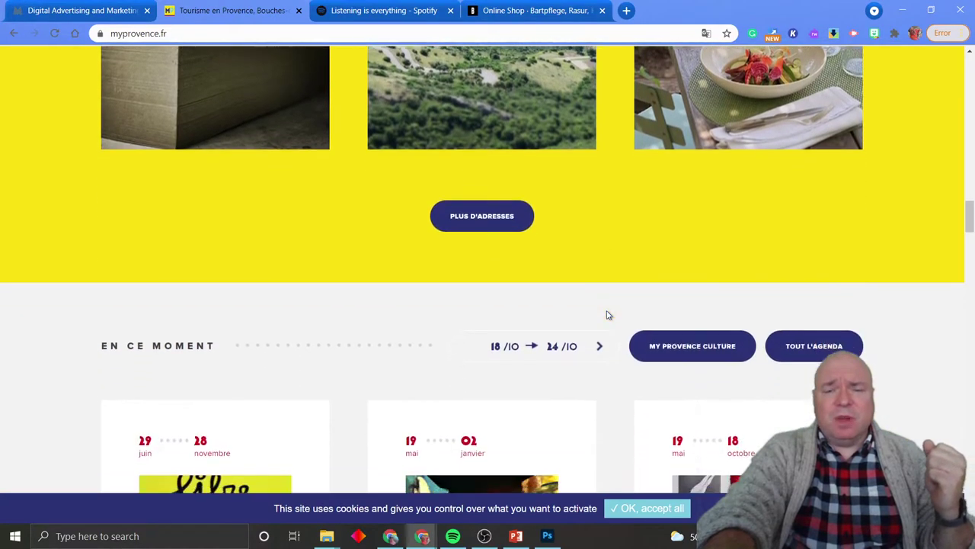
scroll(607, 315, down, 8)
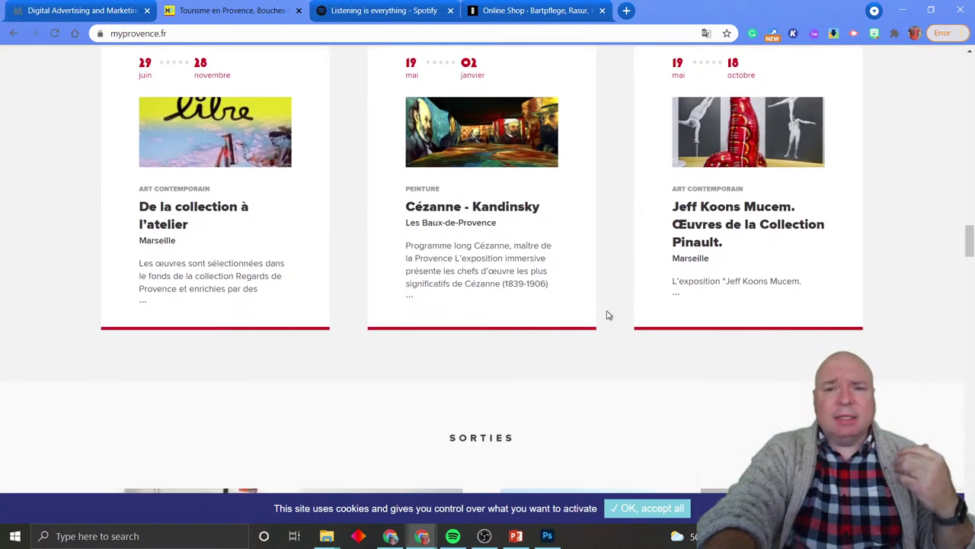
scroll(607, 315, down, 10)
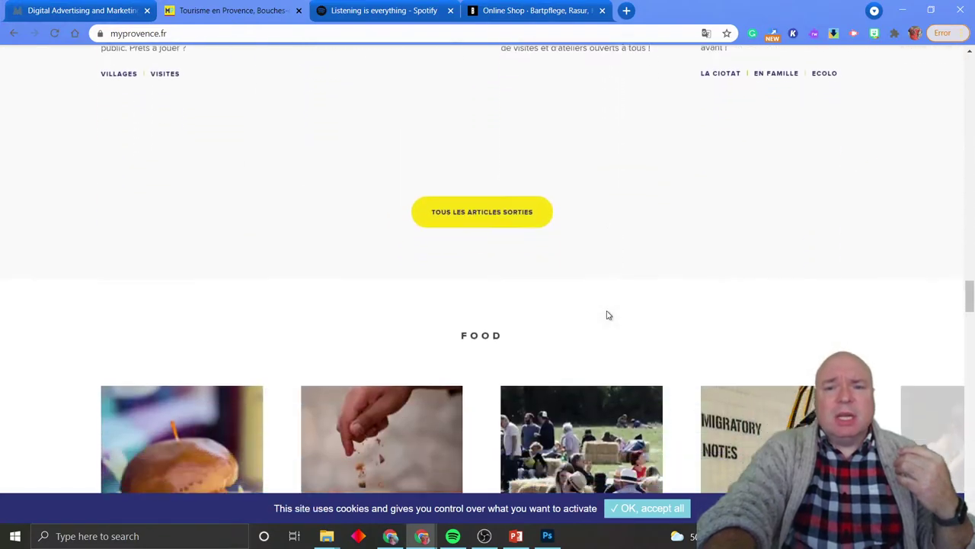
scroll(612, 315, down, 12)
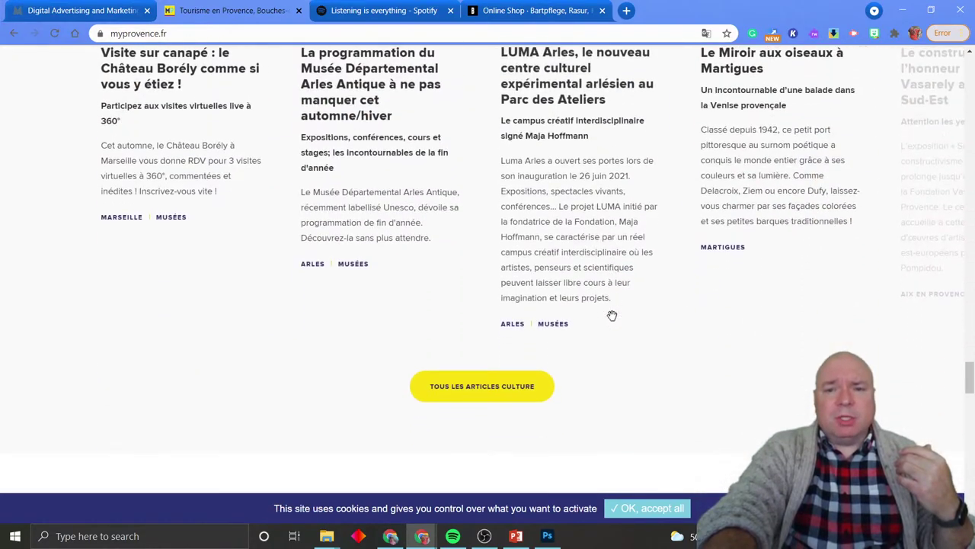
scroll(609, 315, down, 4)
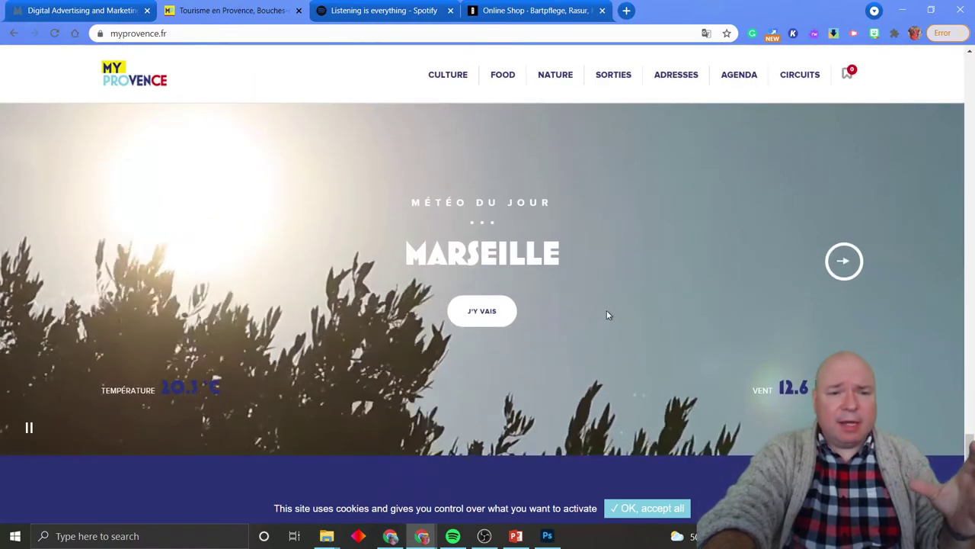
scroll(607, 315, down, 1)
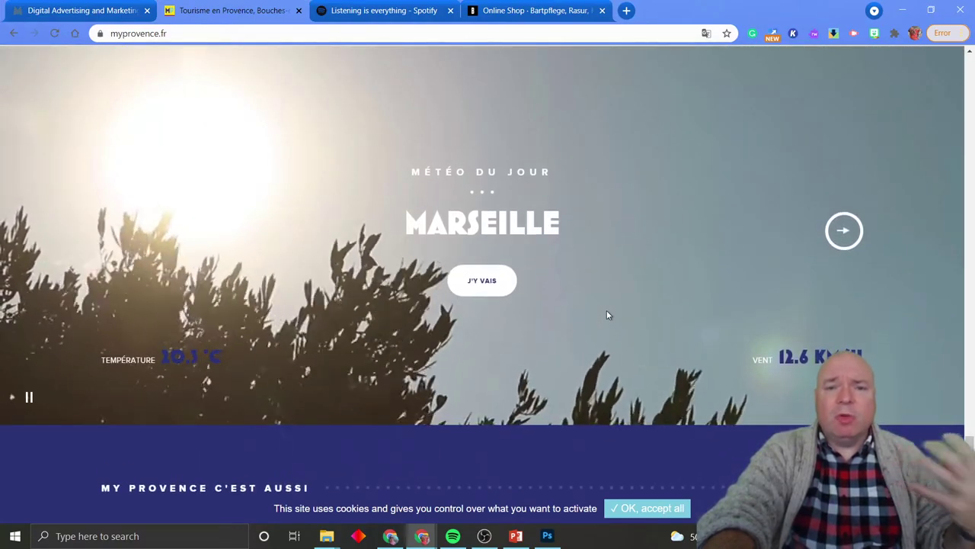
scroll(607, 315, down, 5)
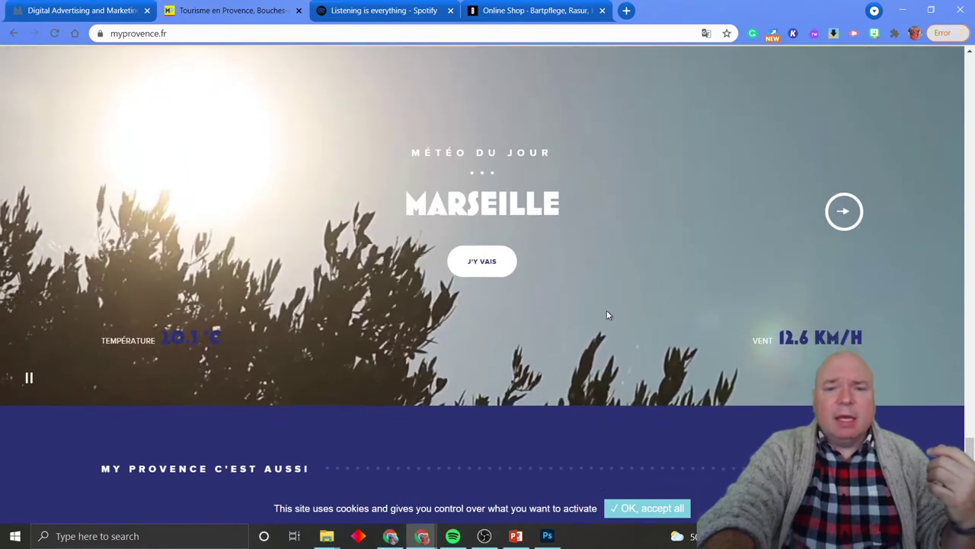
scroll(607, 314, down, 1)
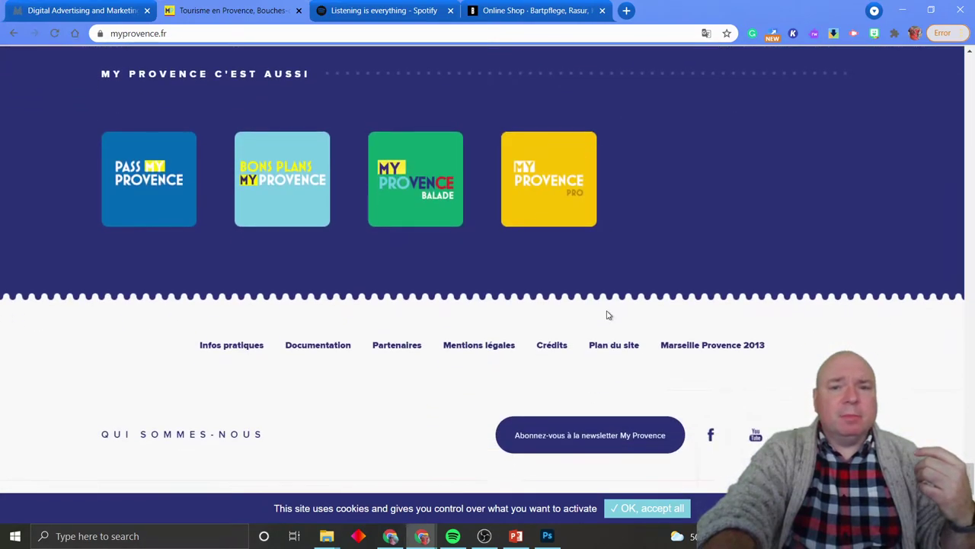
scroll(607, 314, down, 2)
scroll(607, 315, down, 1)
scroll(607, 315, up, 1)
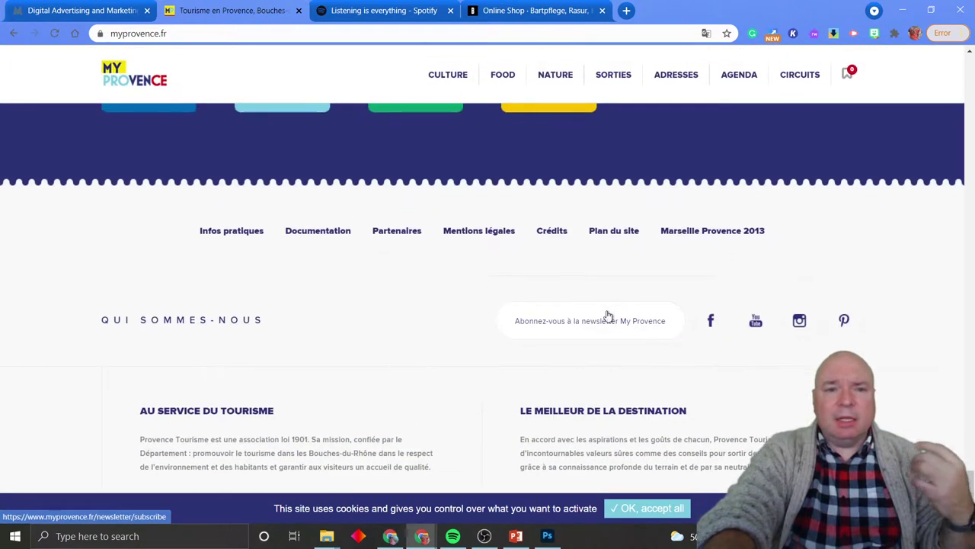
scroll(608, 314, down, 2)
scroll(607, 315, up, 5)
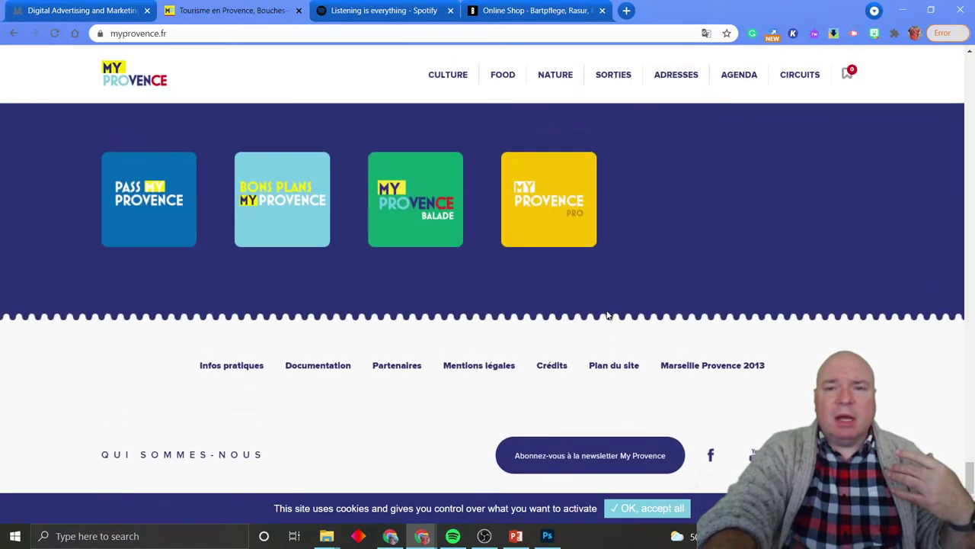
scroll(607, 314, down, 5)
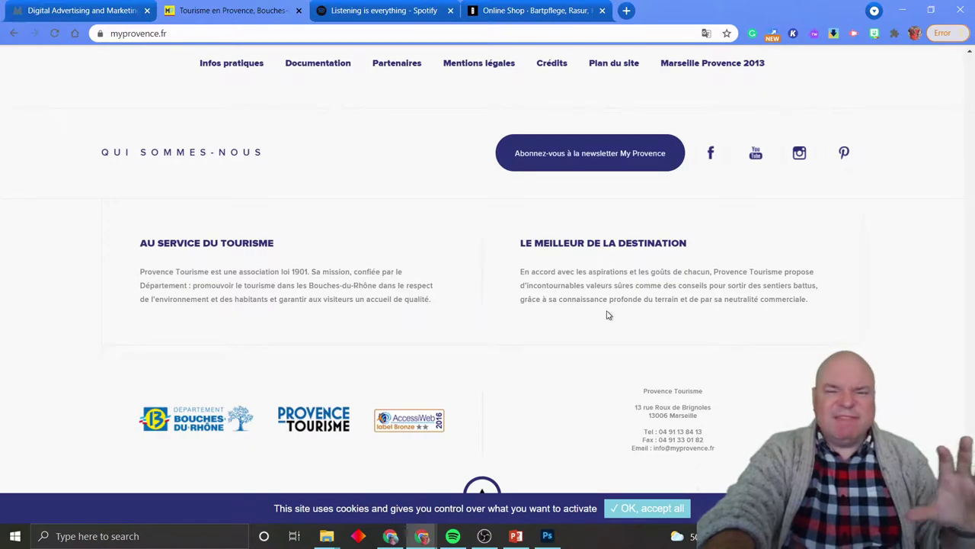
scroll(607, 315, up, 3)
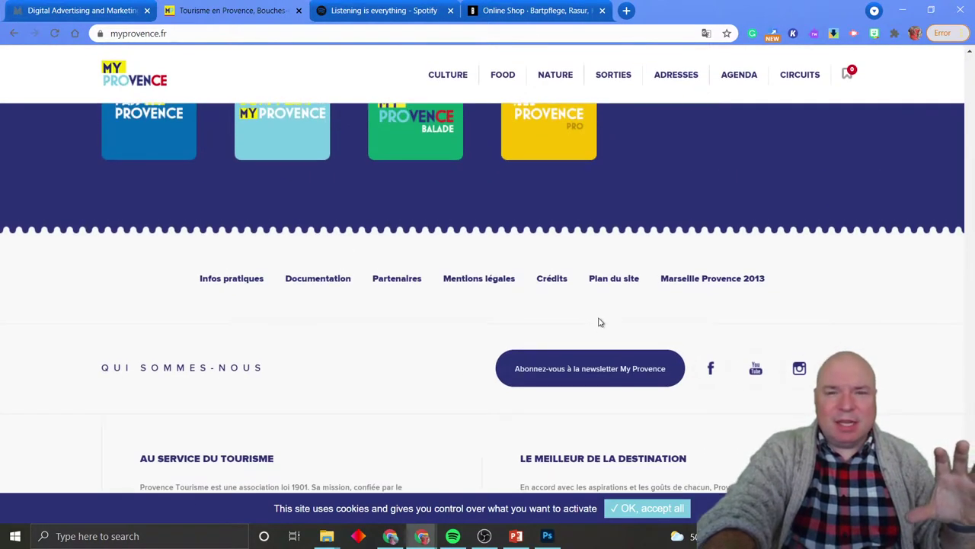
scroll(668, 216, up, 3)
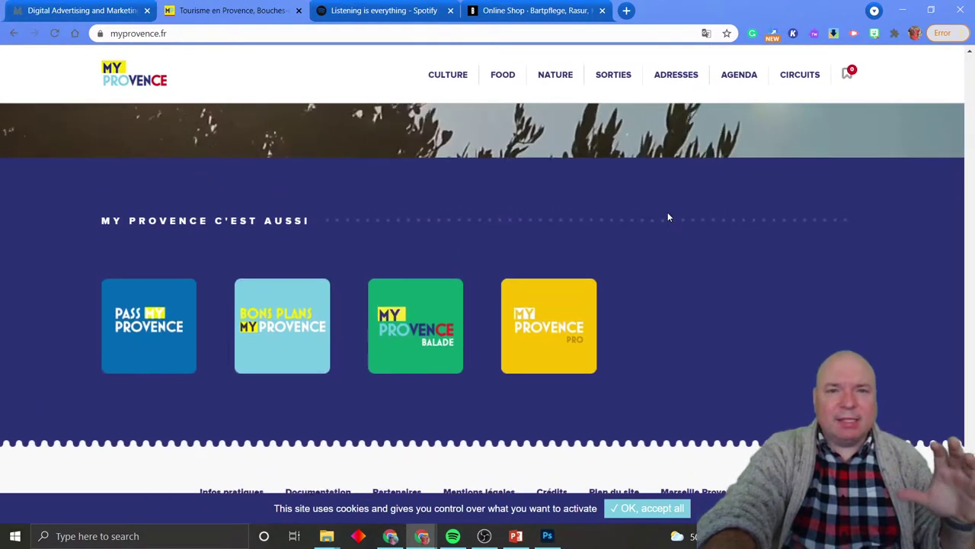
scroll(668, 217, down, 1)
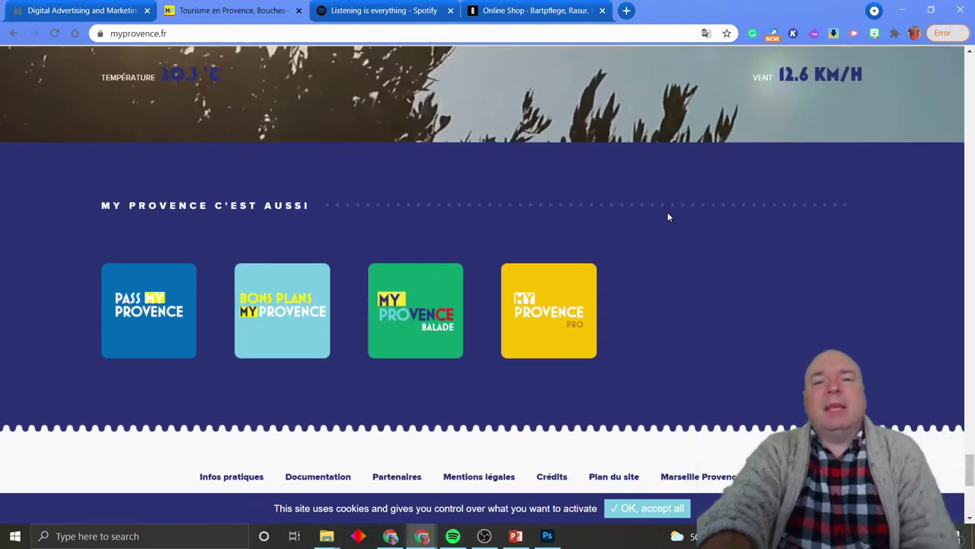
scroll(668, 217, down, 1)
scroll(667, 217, up, 10)
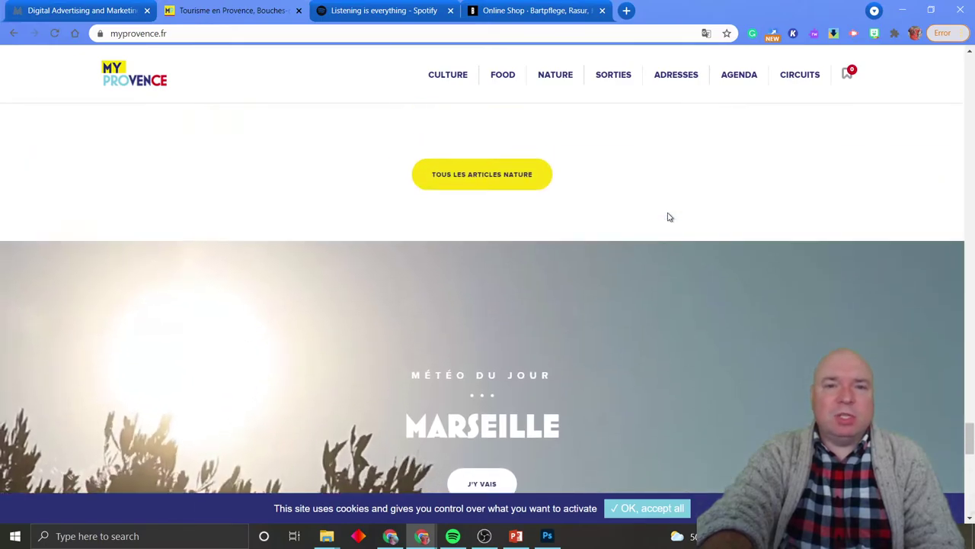
scroll(673, 217, up, 15)
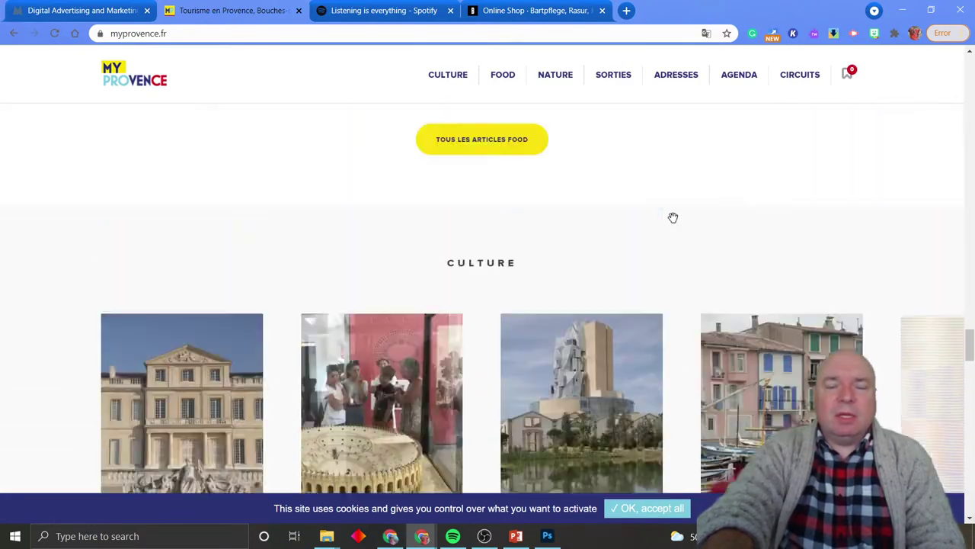
scroll(673, 217, up, 15)
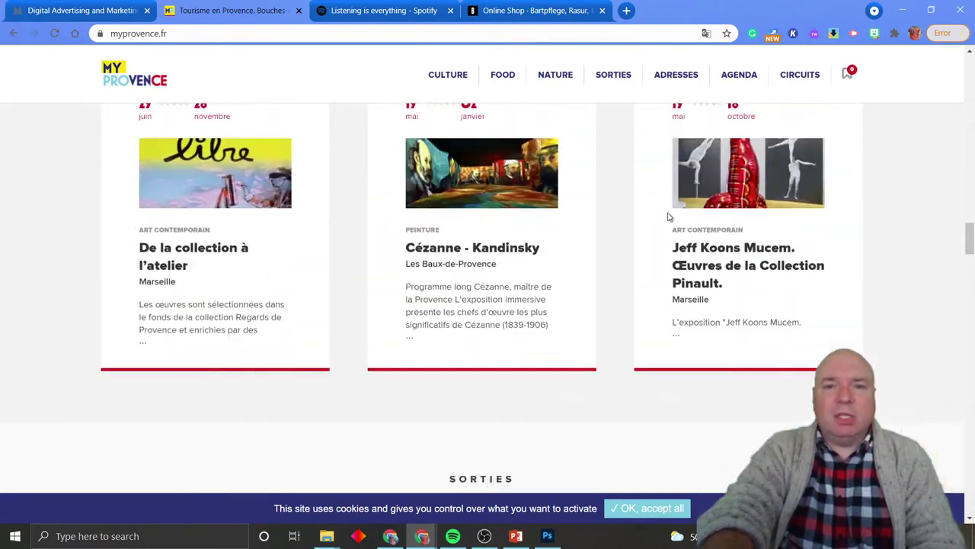
scroll(669, 218, up, 15)
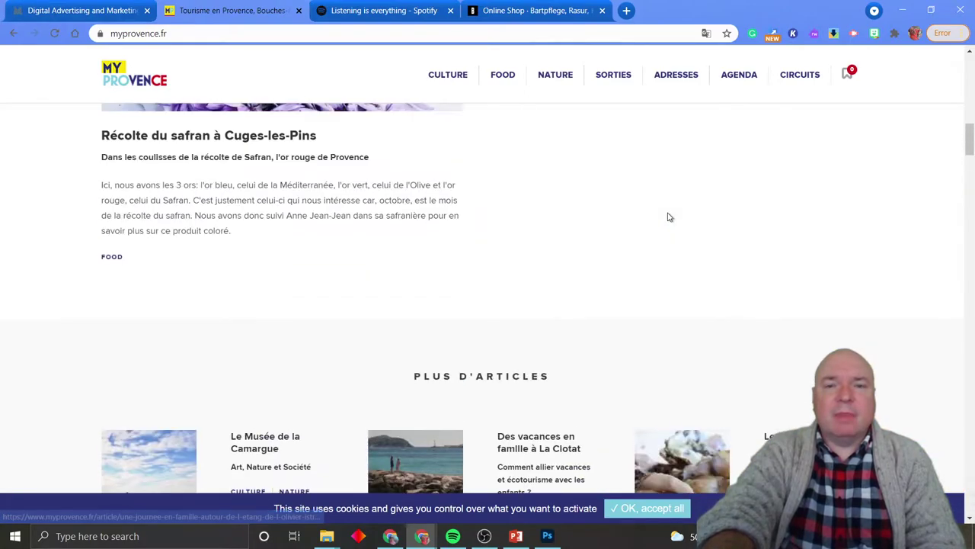
scroll(668, 217, up, 5)
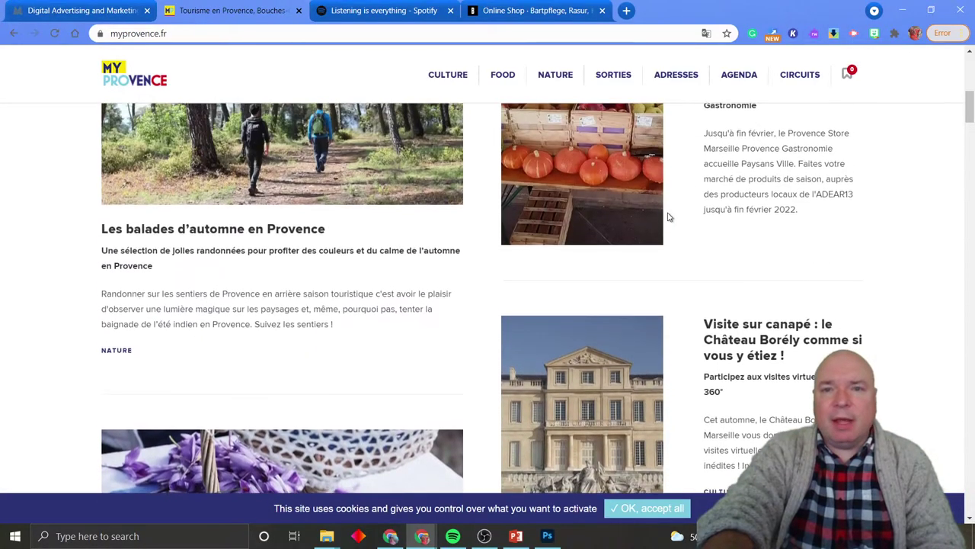
scroll(668, 218, up, 4)
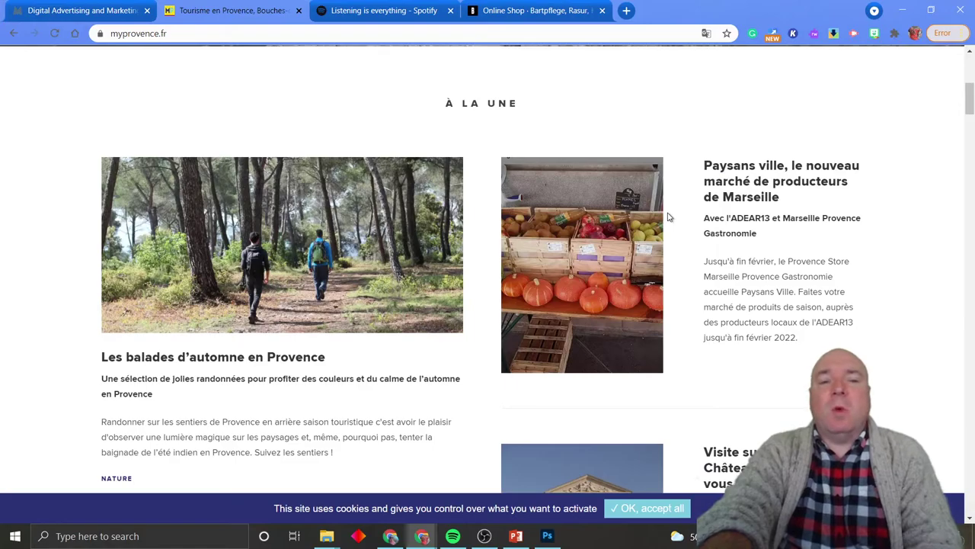
scroll(668, 216, up, 4)
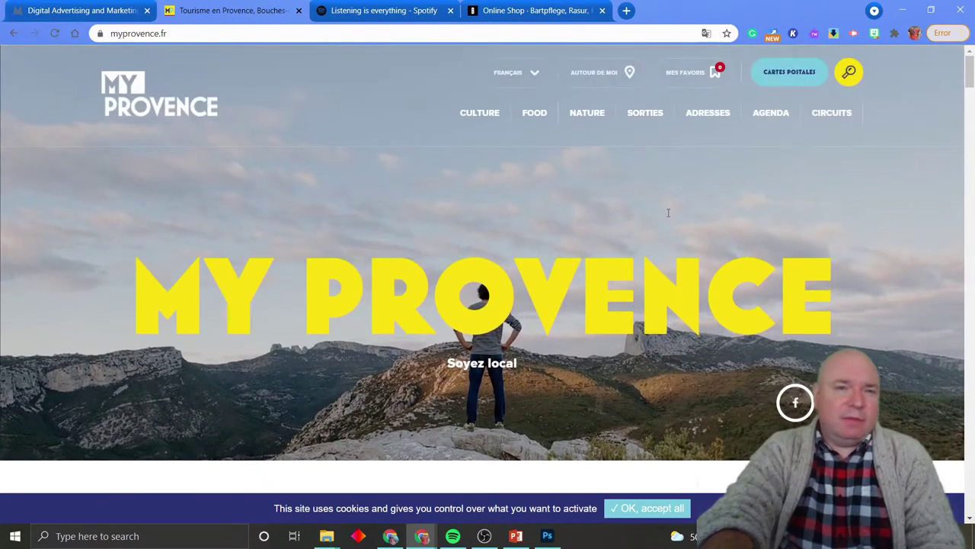
scroll(668, 212, down, 5)
scroll(668, 218, up, 4)
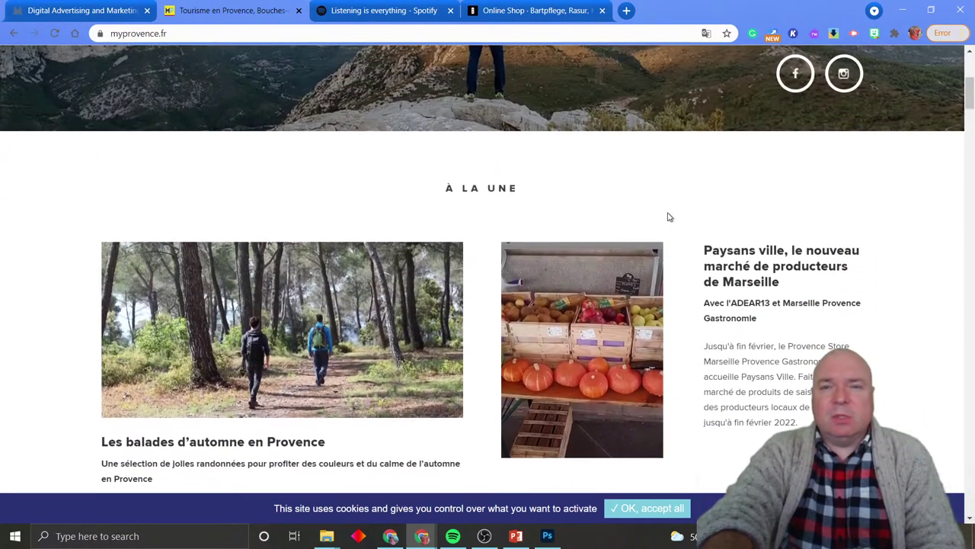
scroll(667, 217, up, 1)
scroll(668, 217, up, 2)
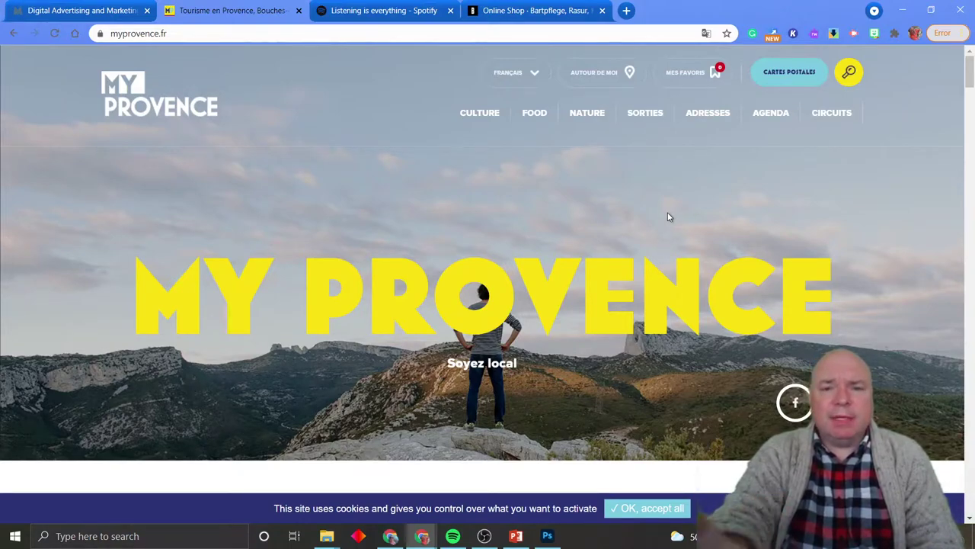
scroll(668, 217, down, 8)
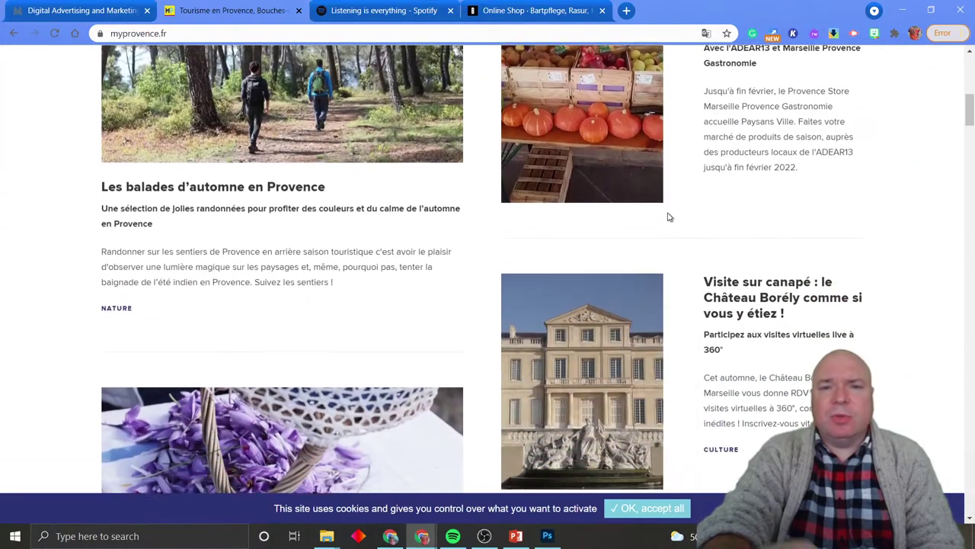
scroll(669, 217, up, 8)
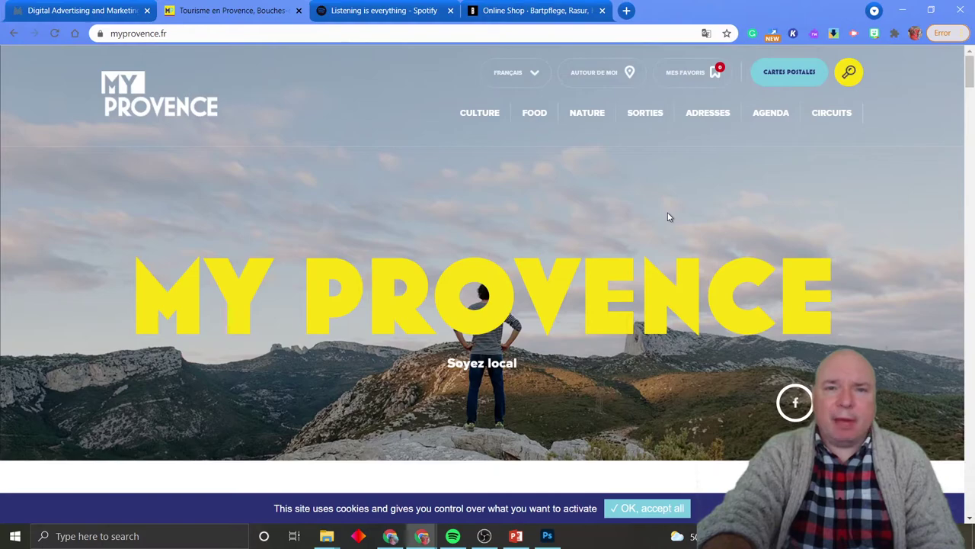
Step: Switch to the 'Listening is everything - Spotify' page and scroll through it
click(416, 9)
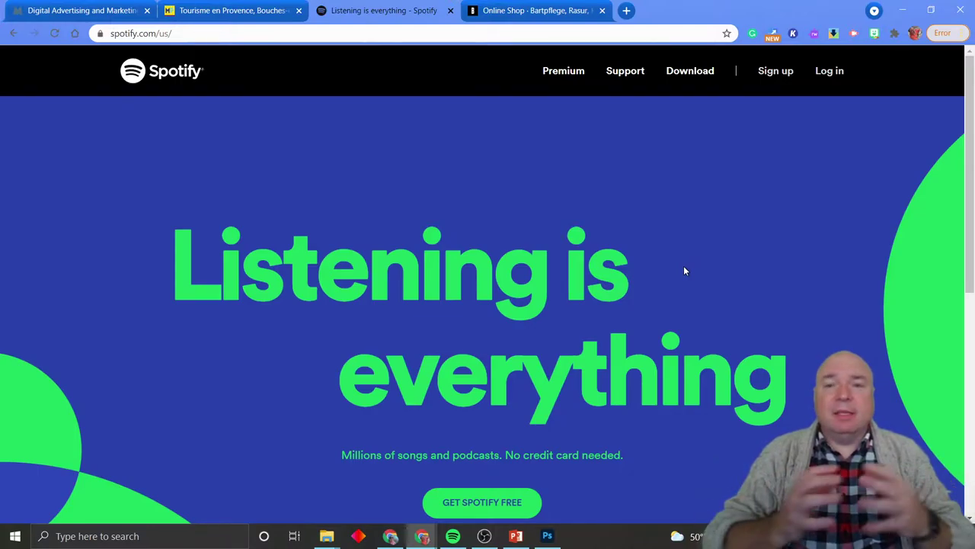
scroll(684, 271, down, 5)
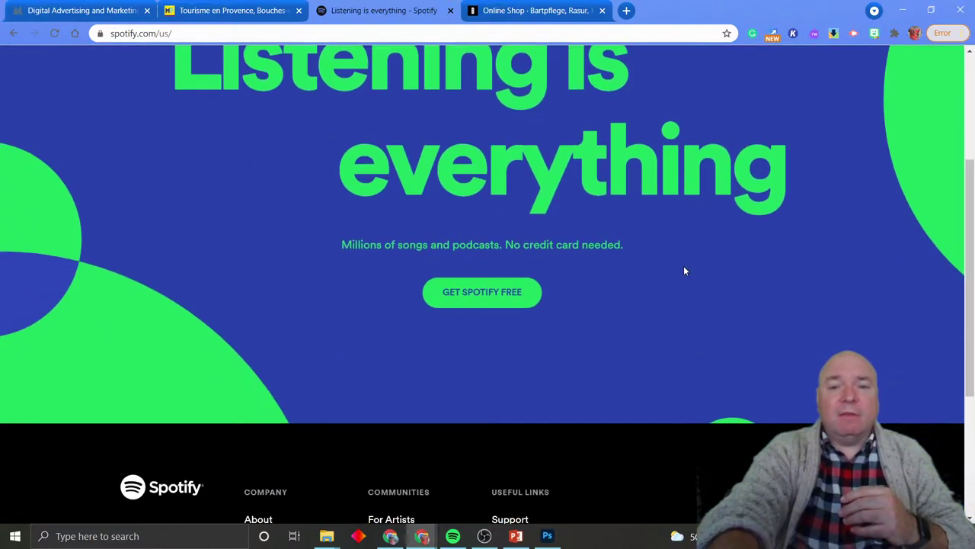
scroll(683, 270, up, 3)
scroll(684, 270, down, 4)
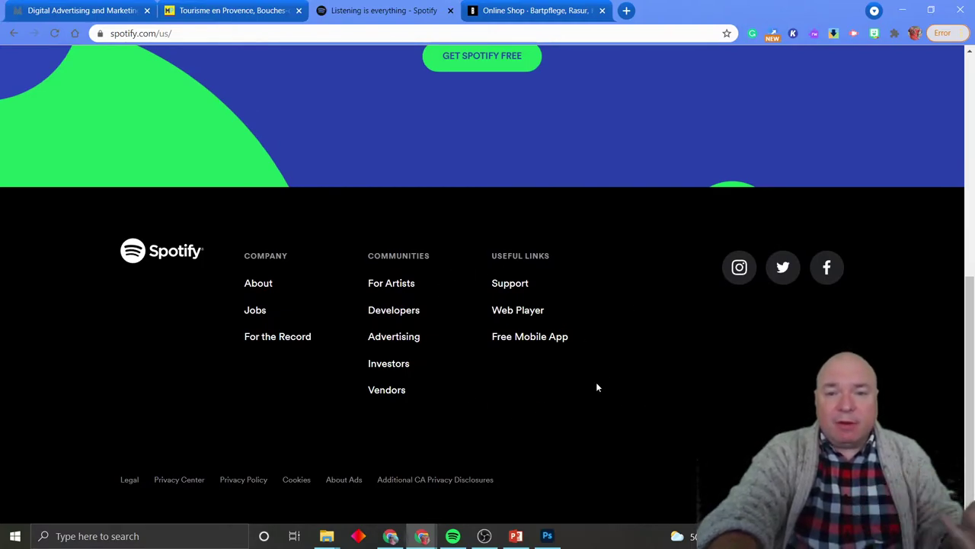
scroll(597, 387, up, 6)
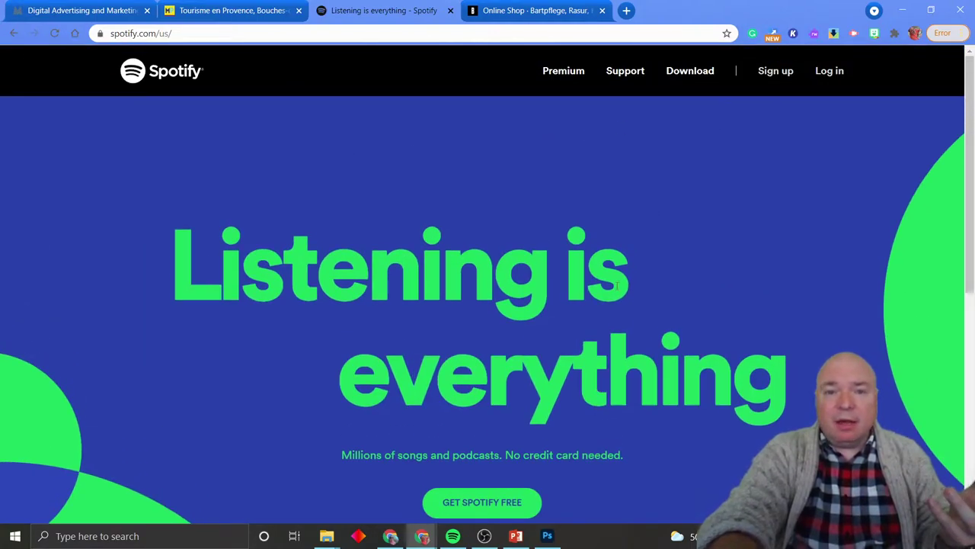
scroll(617, 285, down, 2)
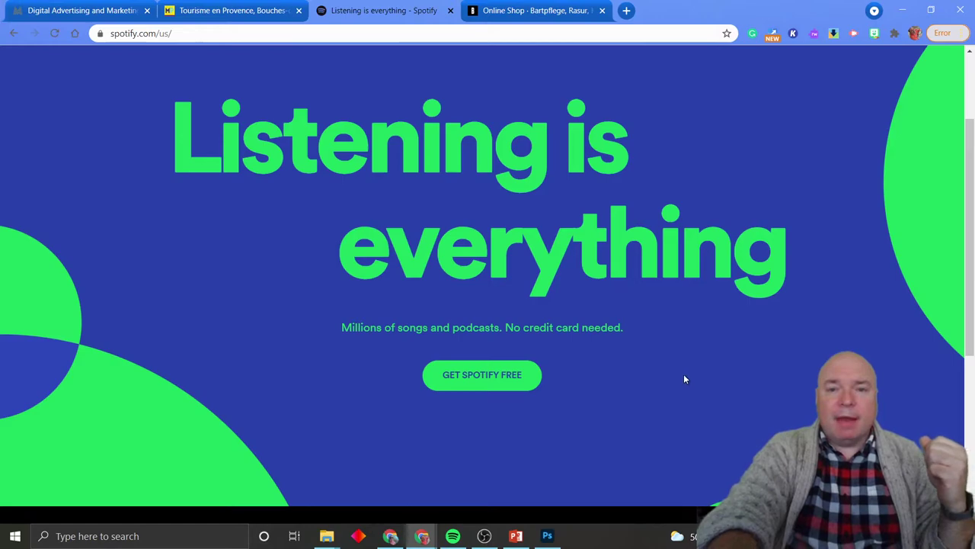
scroll(683, 374, up, 2)
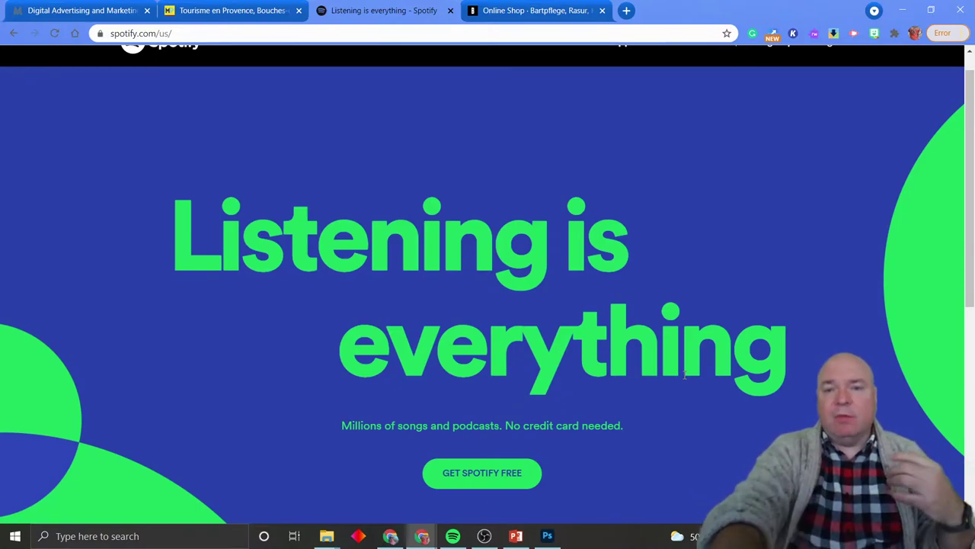
scroll(684, 373, up, 1)
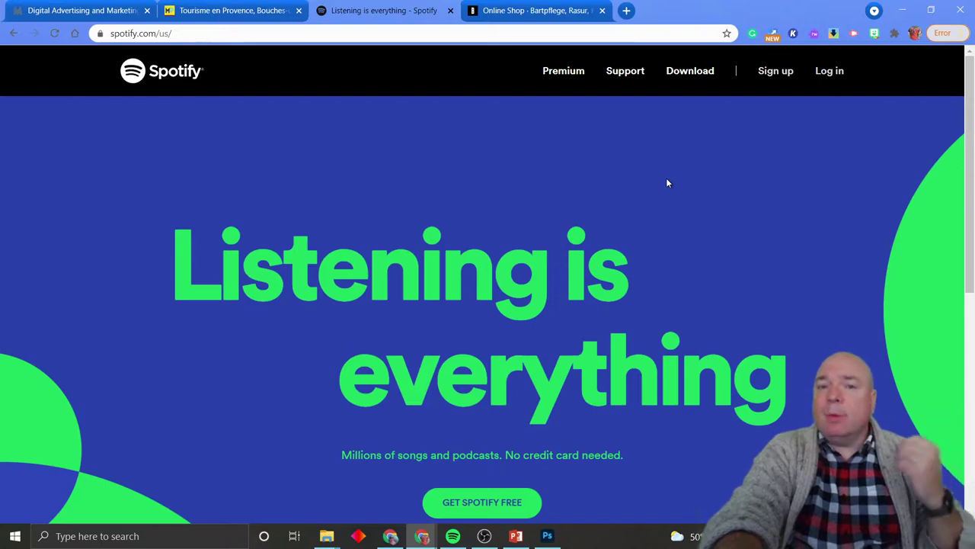
scroll(666, 183, down, 1)
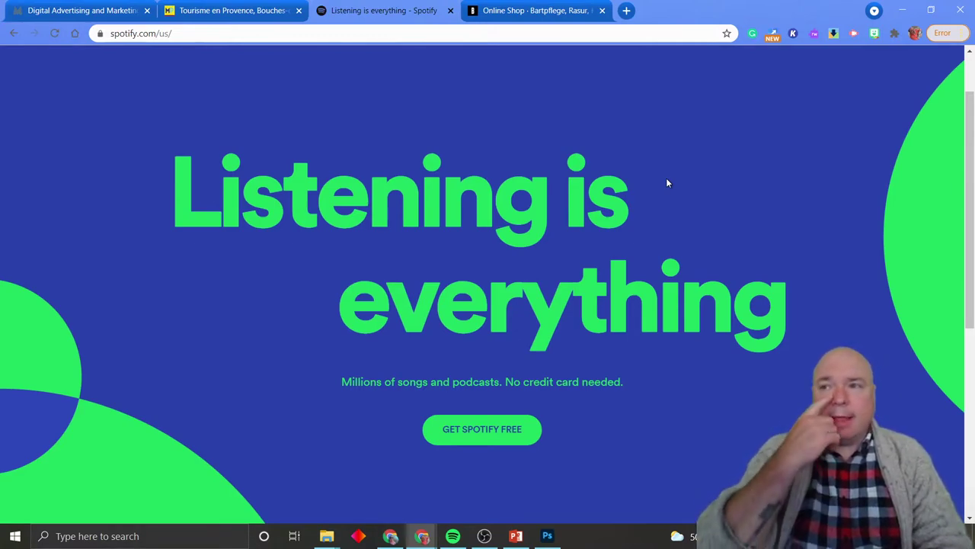
click(566, 15)
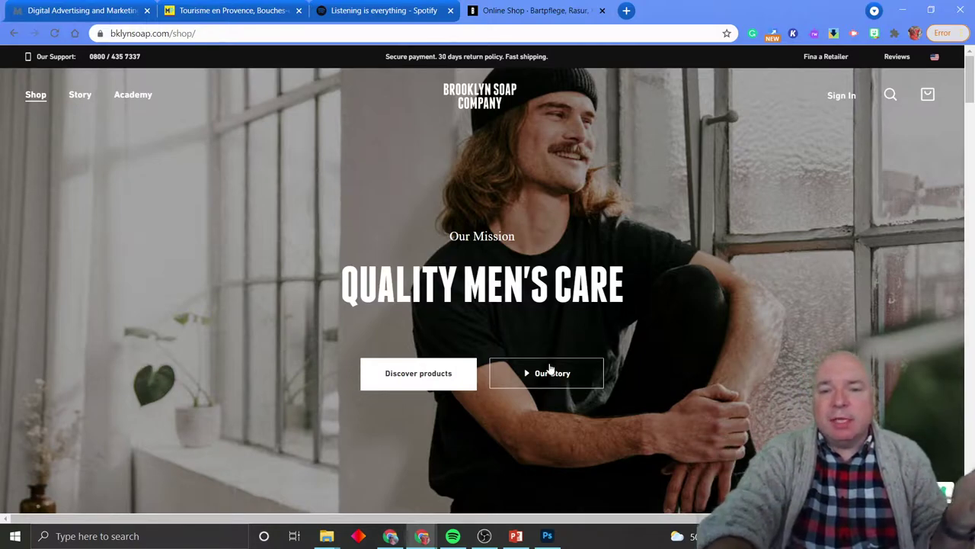
scroll(758, 311, down, 9)
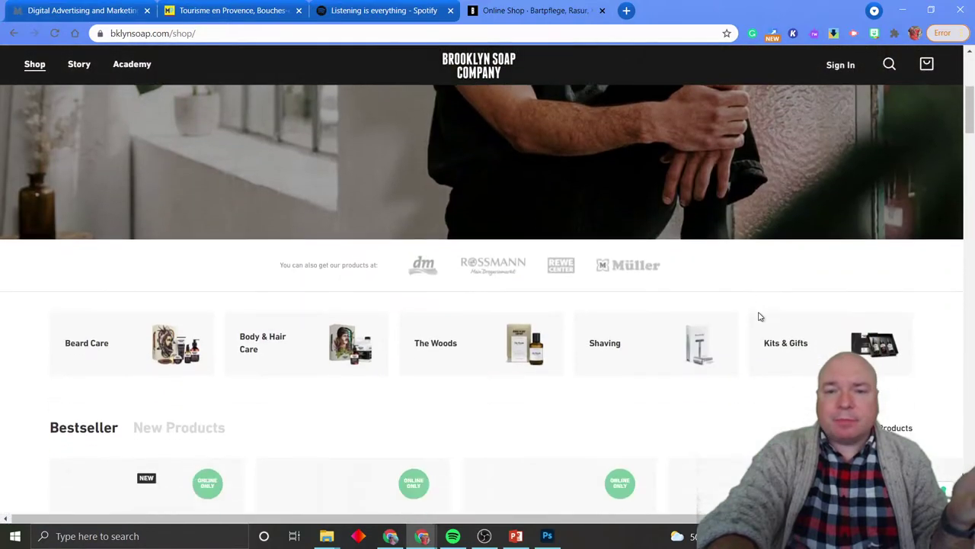
scroll(759, 315, down, 6)
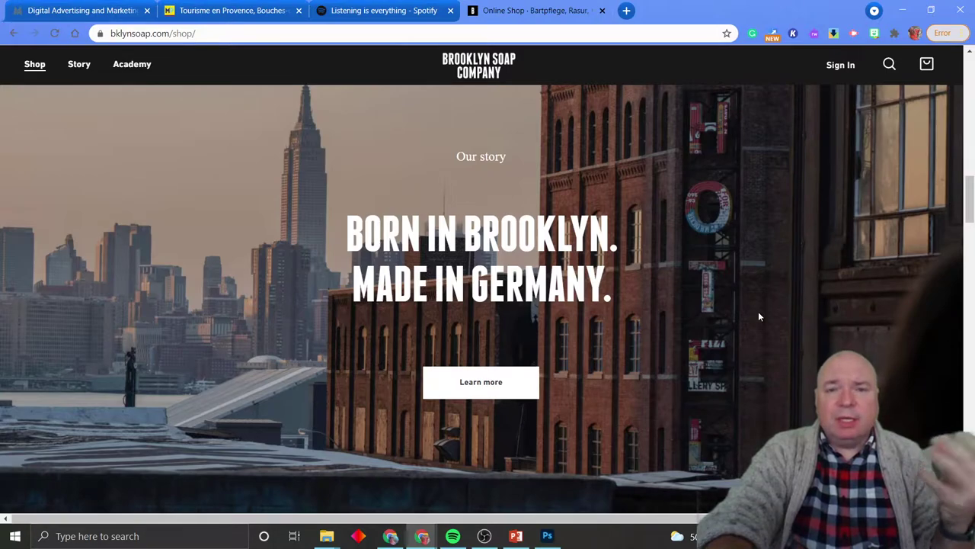
scroll(759, 316, down, 2)
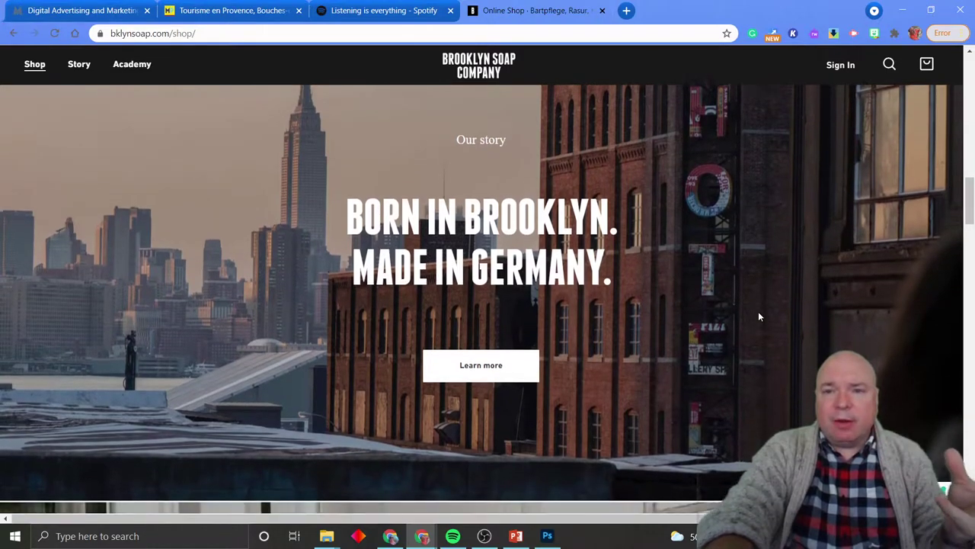
scroll(759, 316, down, 4)
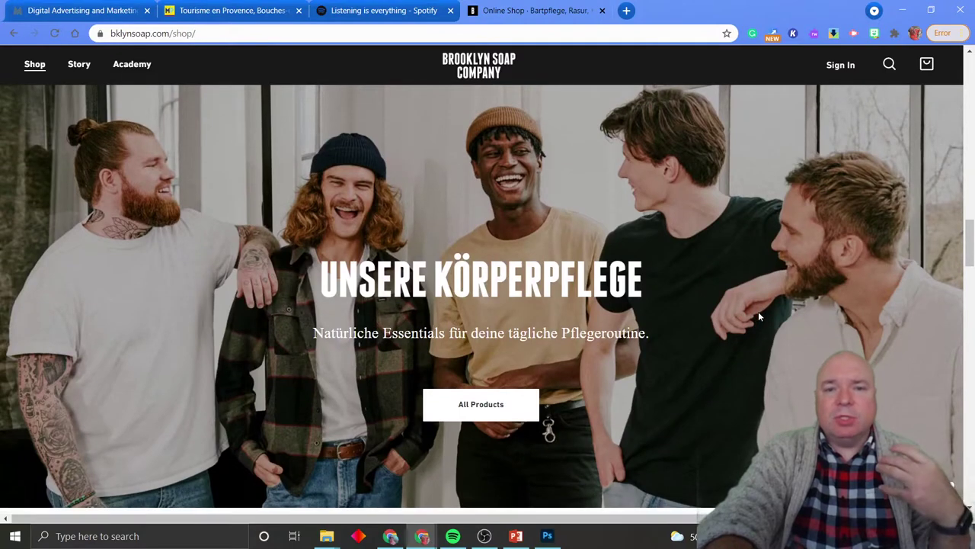
scroll(759, 317, down, 7)
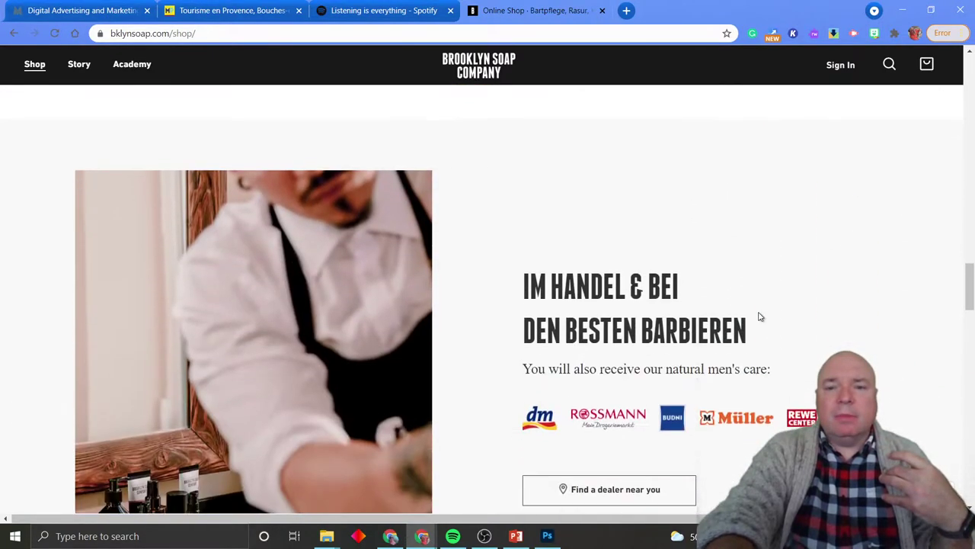
scroll(759, 316, down, 6)
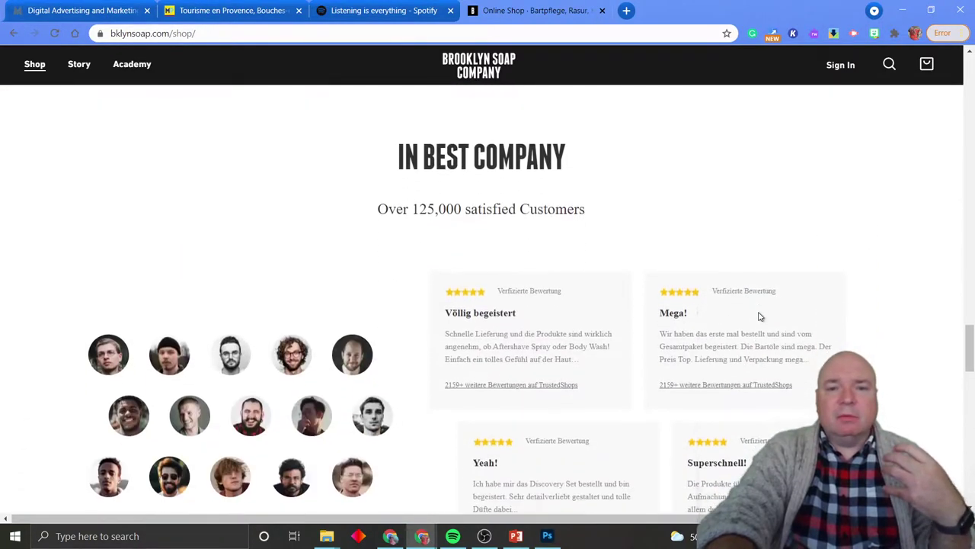
scroll(759, 316, down, 7)
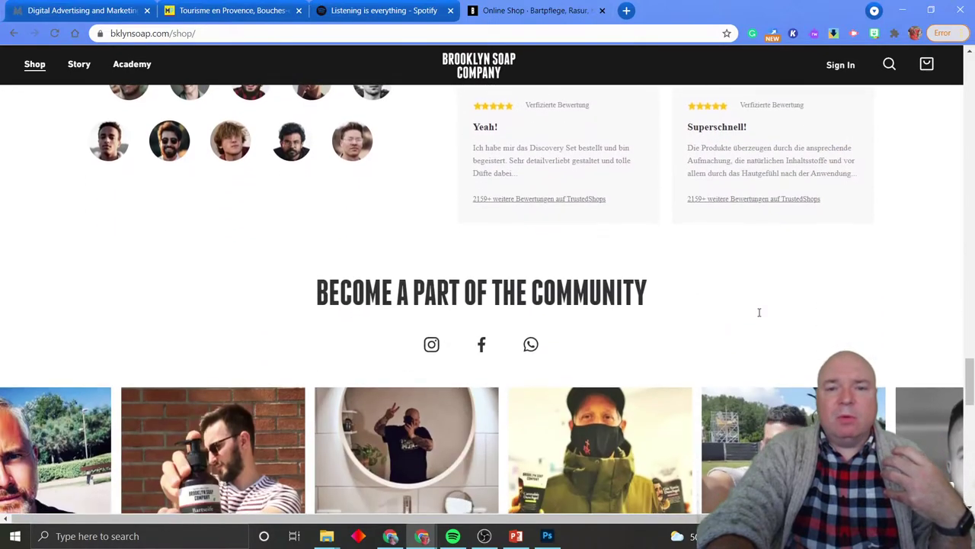
scroll(758, 316, down, 1)
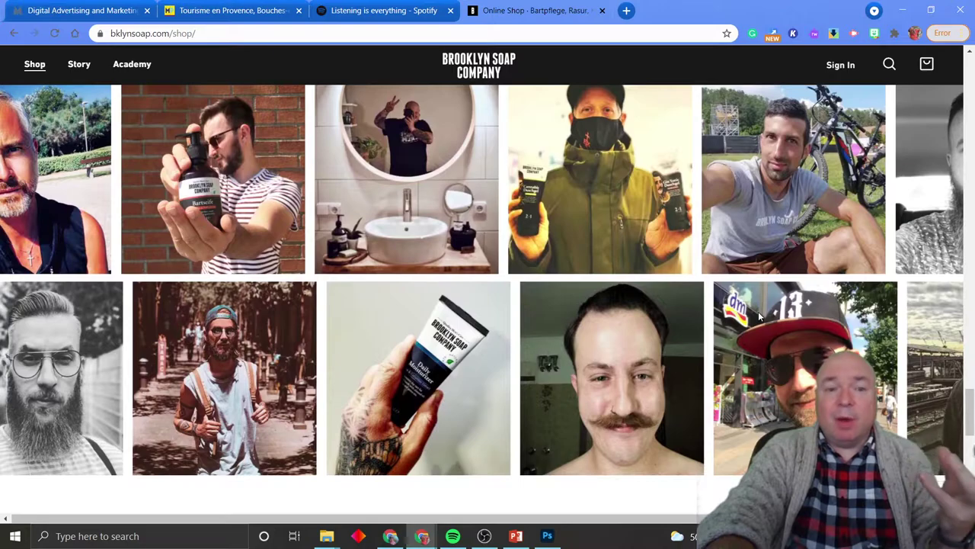
scroll(759, 317, down, 8)
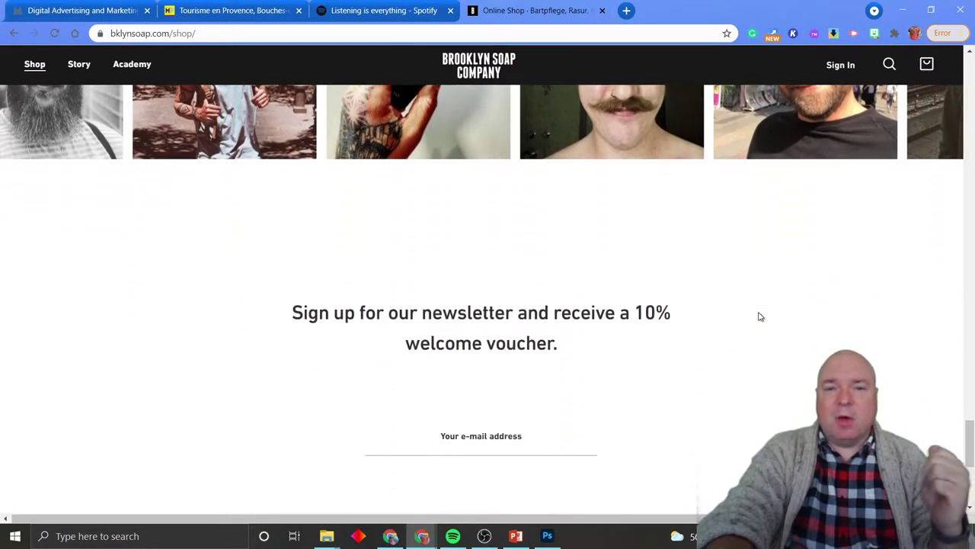
scroll(759, 316, up, 9)
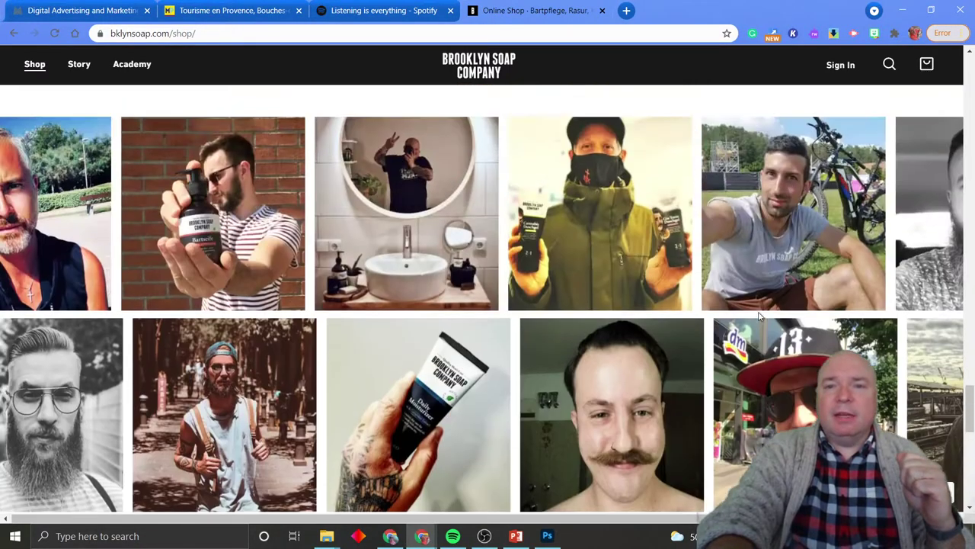
scroll(759, 316, up, 12)
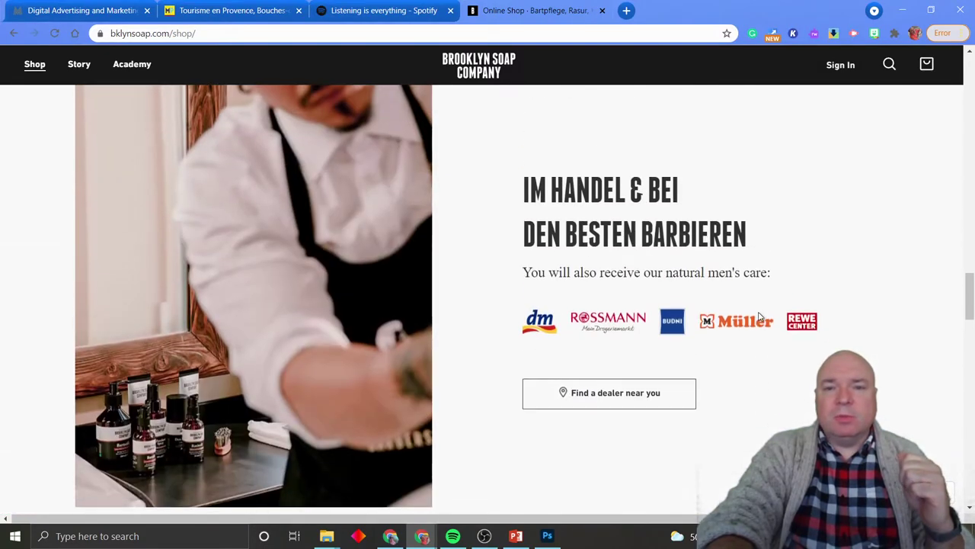
scroll(759, 313, up, 4)
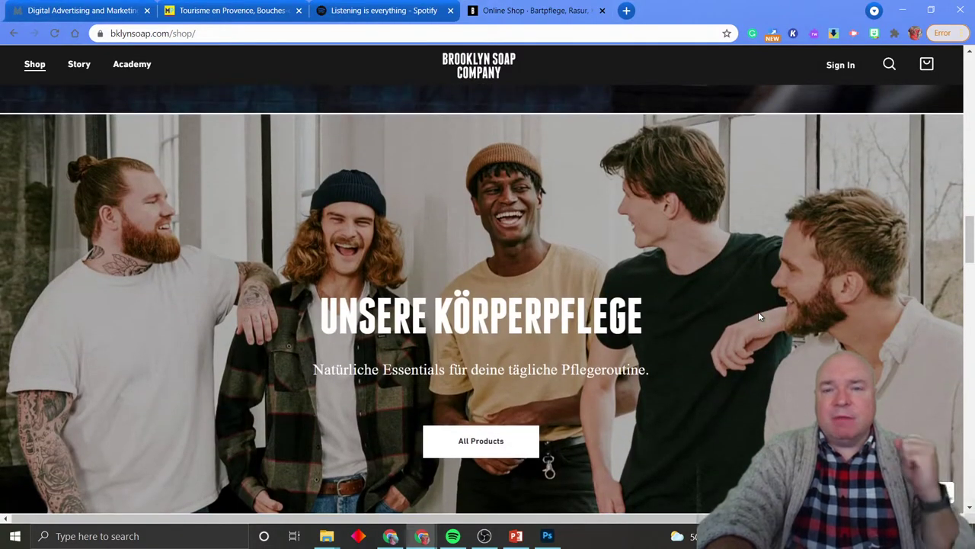
scroll(759, 316, up, 18)
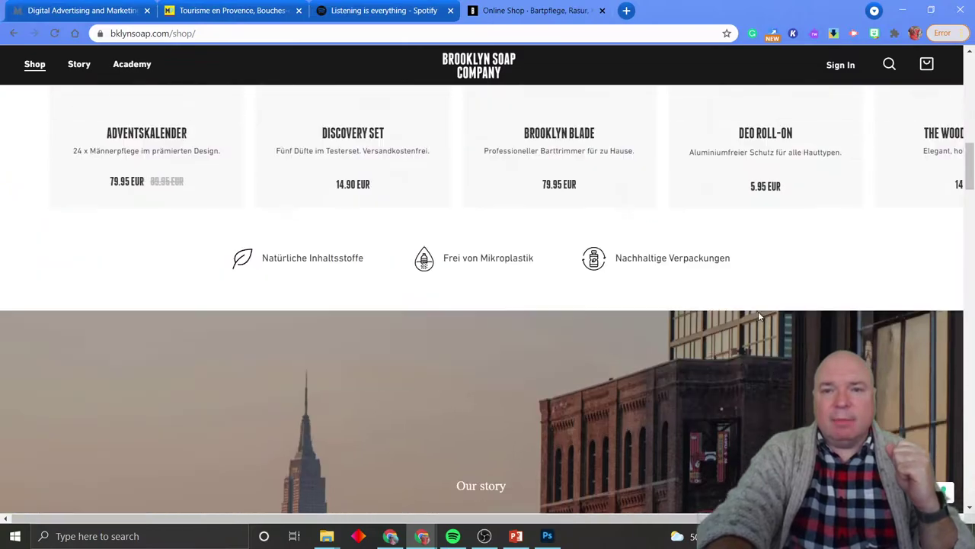
scroll(760, 318, up, 8)
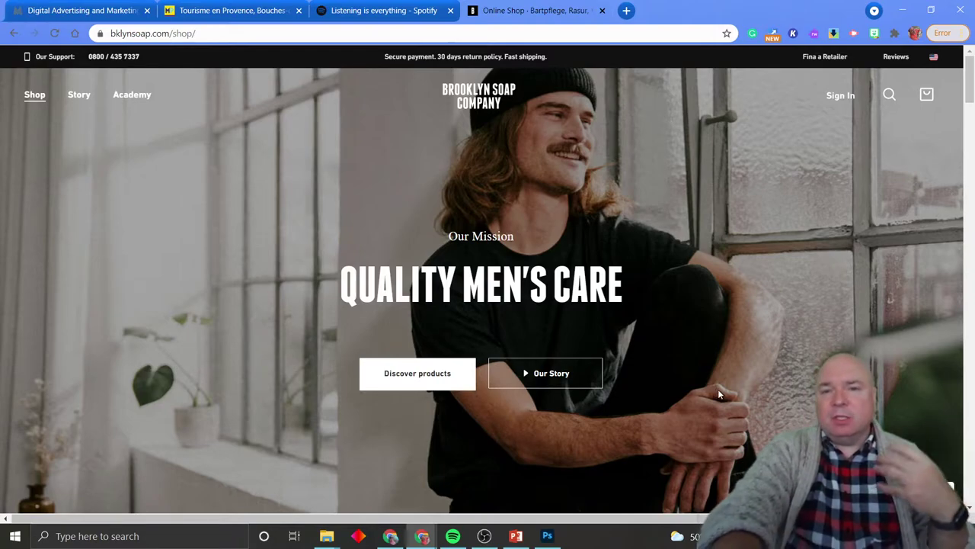
scroll(718, 390, down, 1)
scroll(718, 391, up, 1)
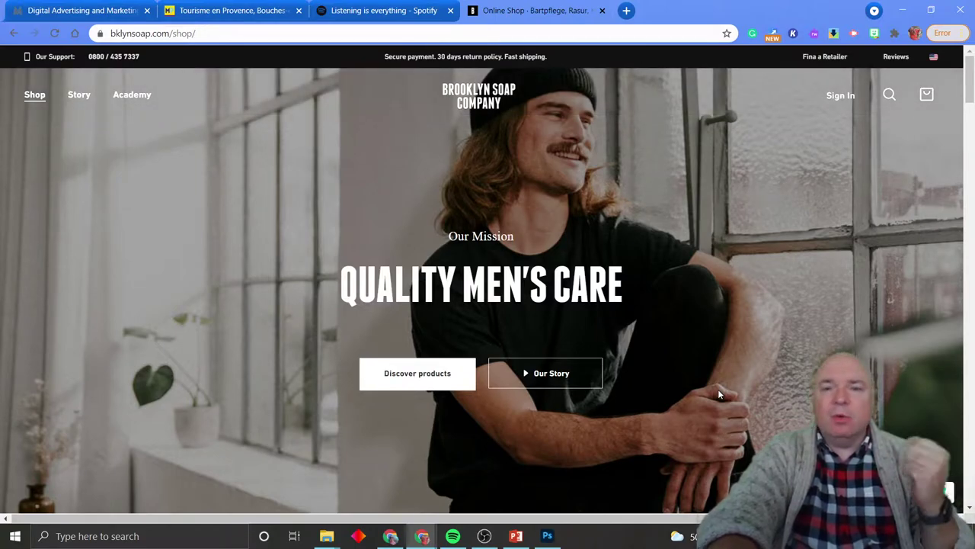
scroll(717, 391, down, 1)
scroll(718, 390, up, 1)
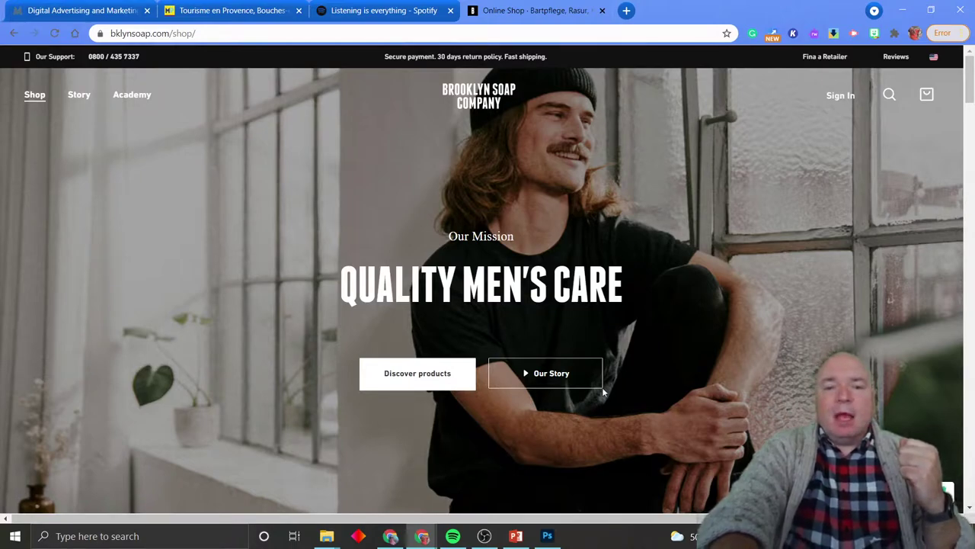
Step: Switch to Photoshop and choose Create new from the Home screen
click(547, 535)
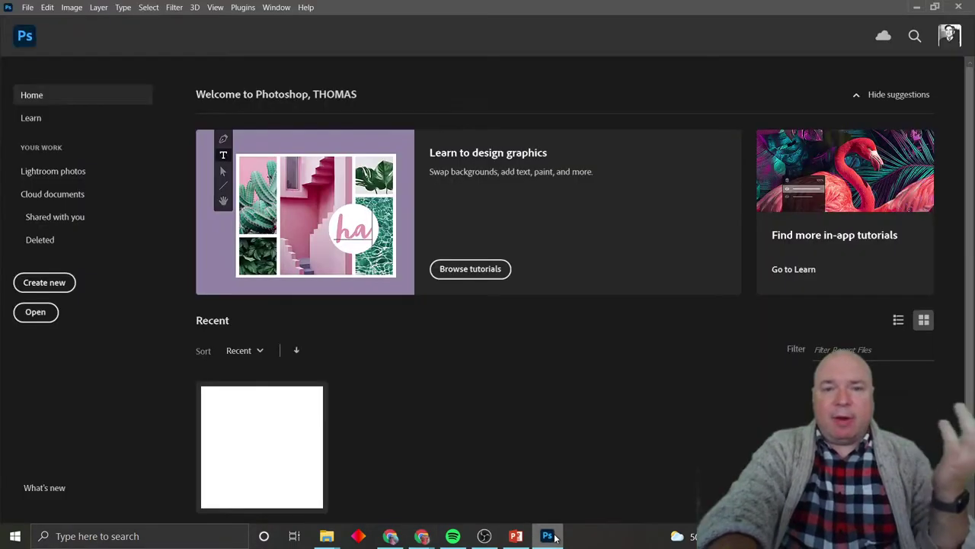
click(57, 287)
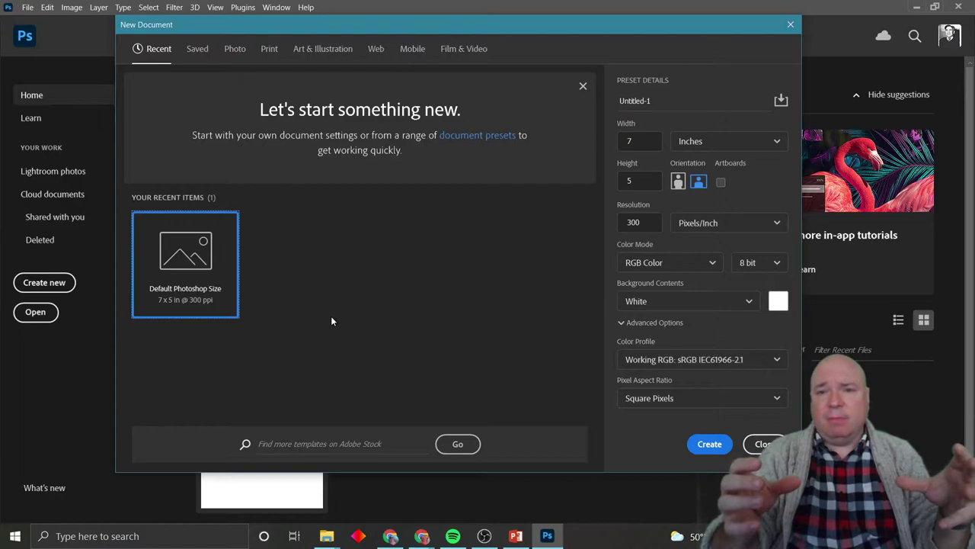
Step: Create a new document 2100 × 1500 pixels at 300 pixels/inch, RGB Color
click(678, 143)
click(690, 165)
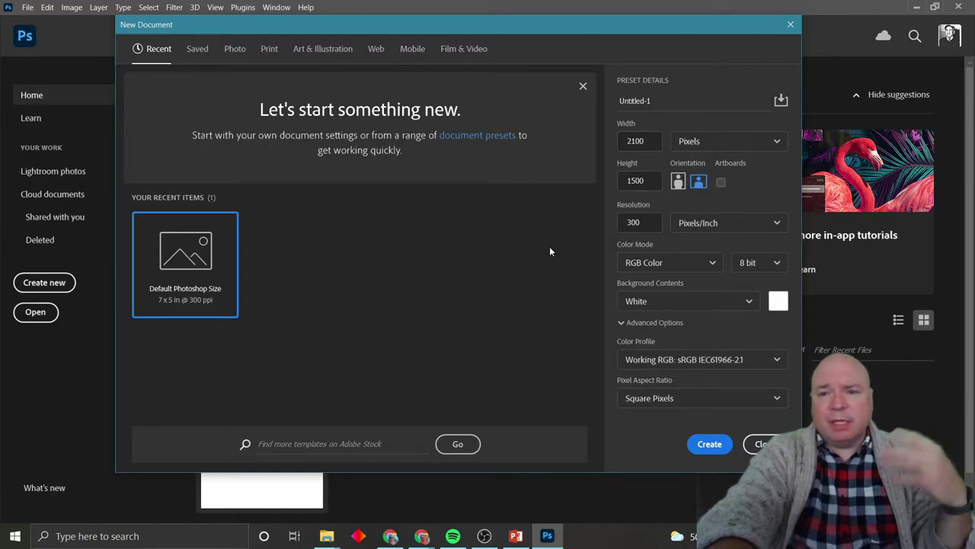
click(709, 444)
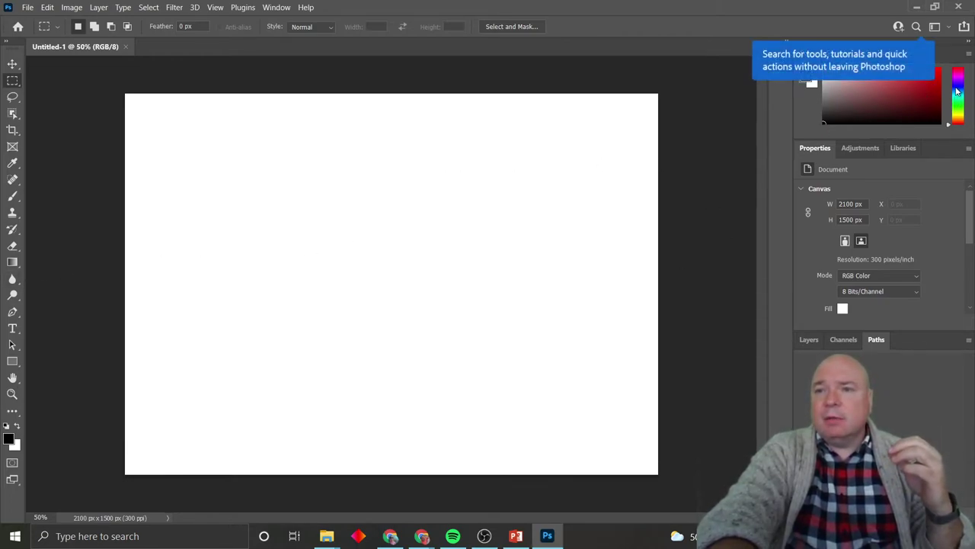
Step: Draw a rectangle across the canvas and set the foreground colour to bright blue
click(13, 363)
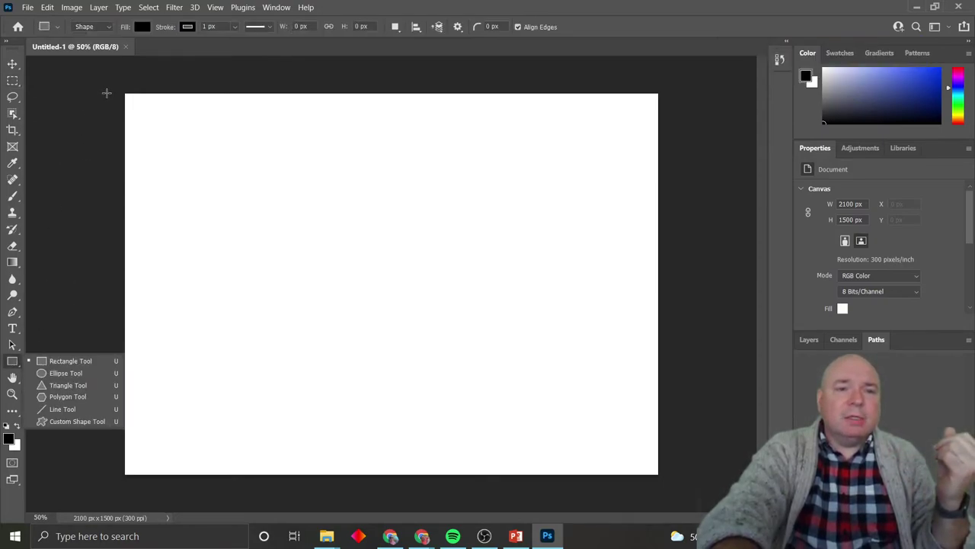
drag(105, 82, 671, 480)
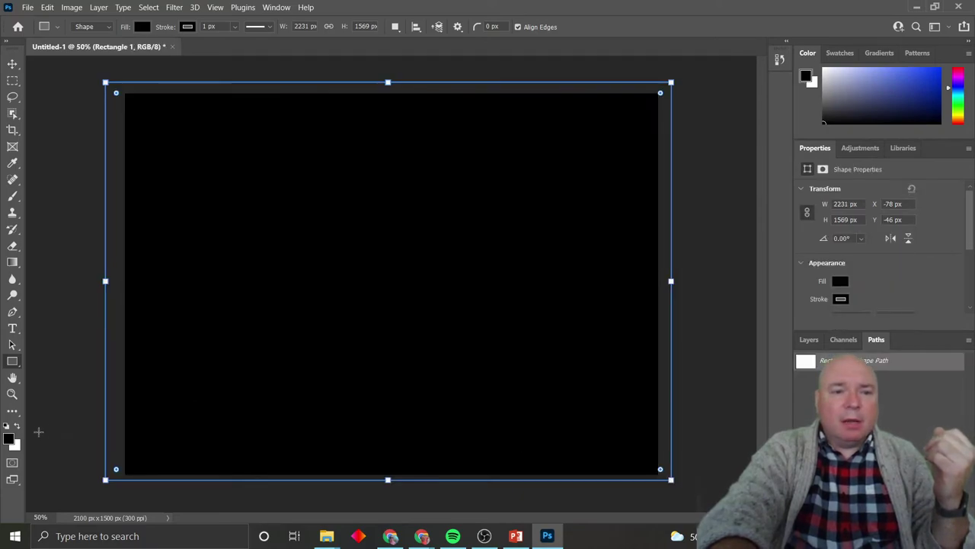
click(9, 439)
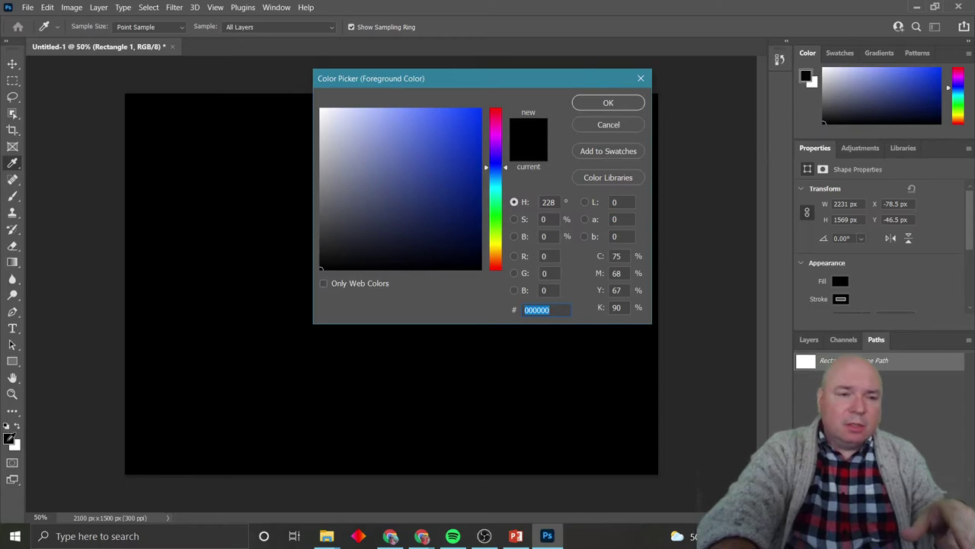
click(475, 120)
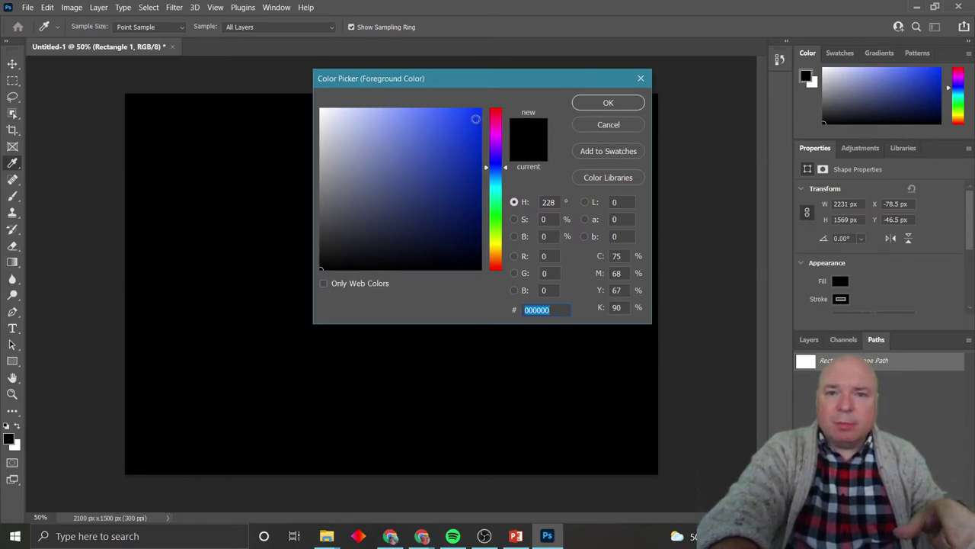
click(608, 103)
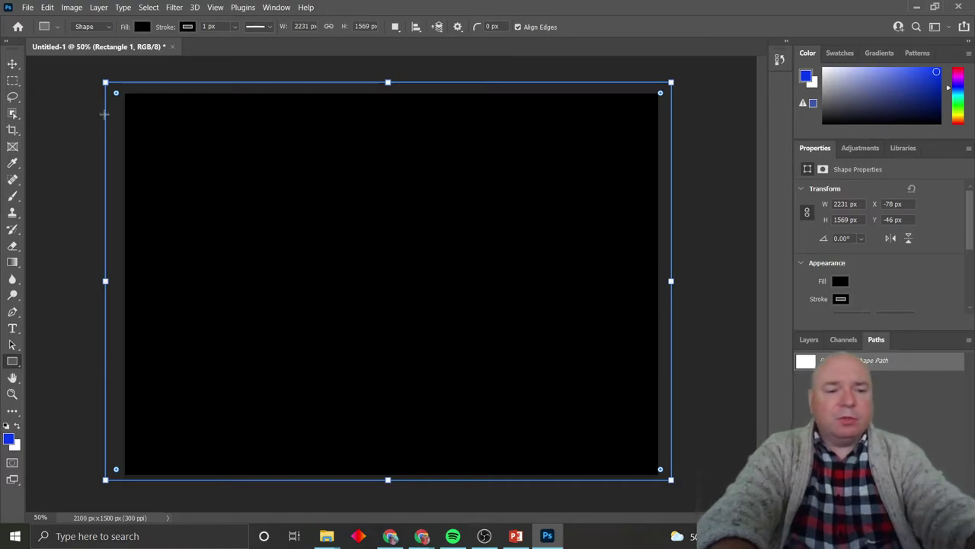
Step: Replace the black rectangle with a blue one covering the whole canvas
key(ctrl+z)
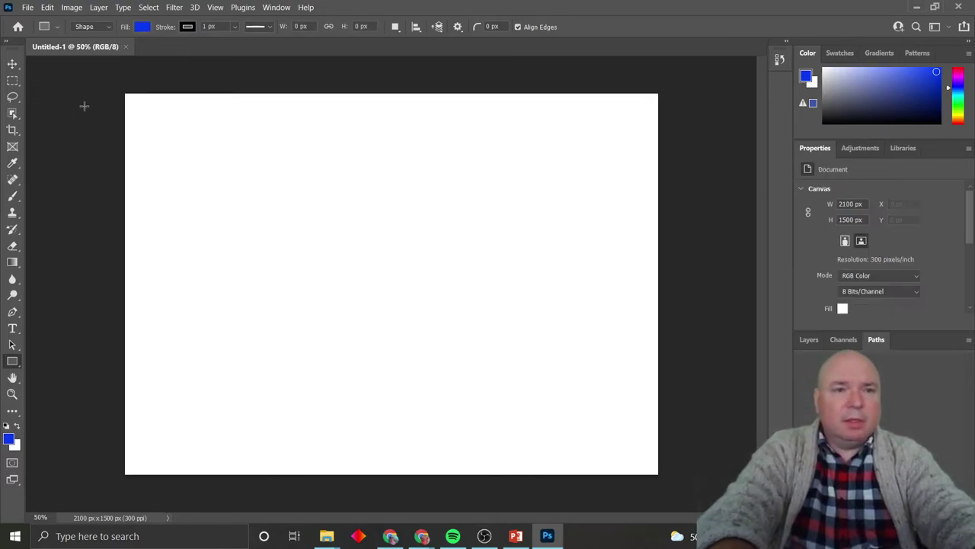
drag(109, 78, 677, 491)
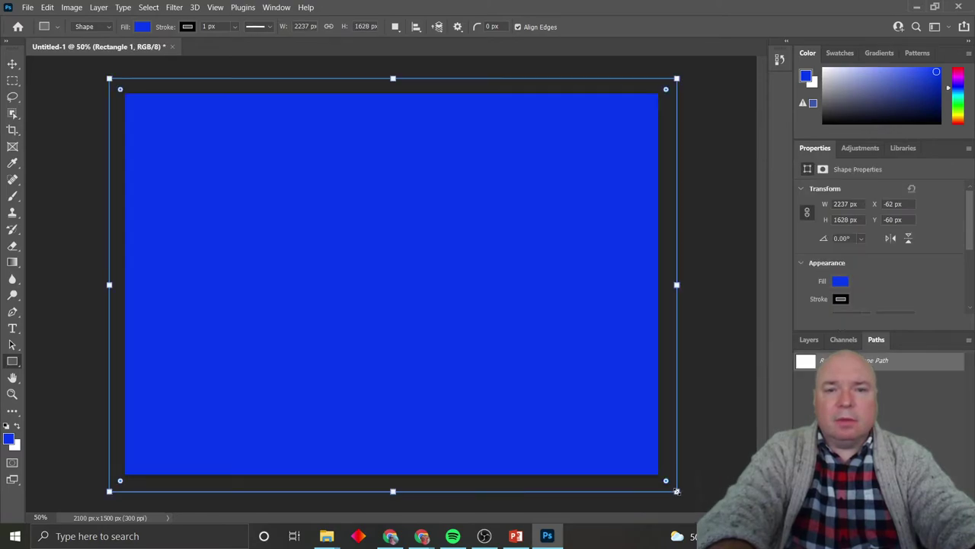
right_click(714, 385)
click(705, 339)
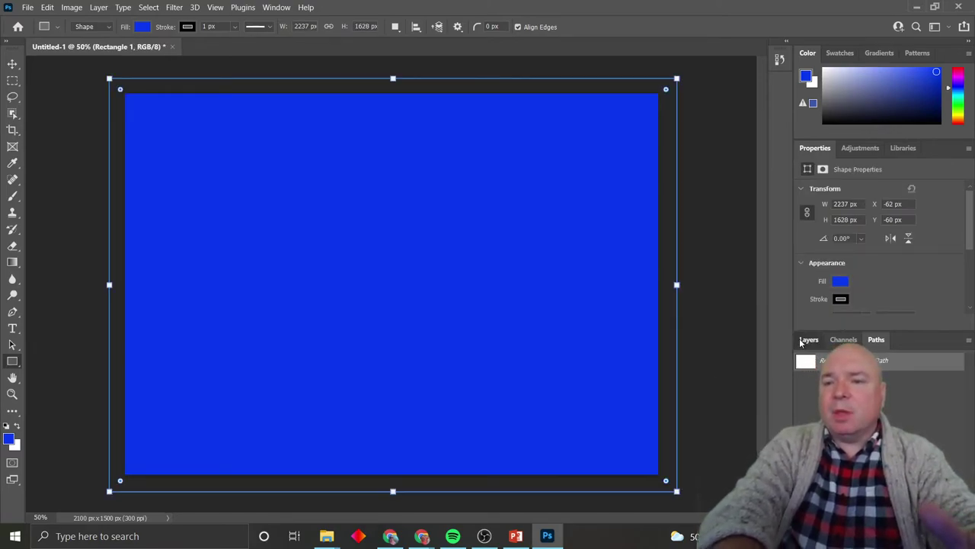
Step: Unlock the Background into Layer 0 in the Layers panel and reorder the layers
click(802, 339)
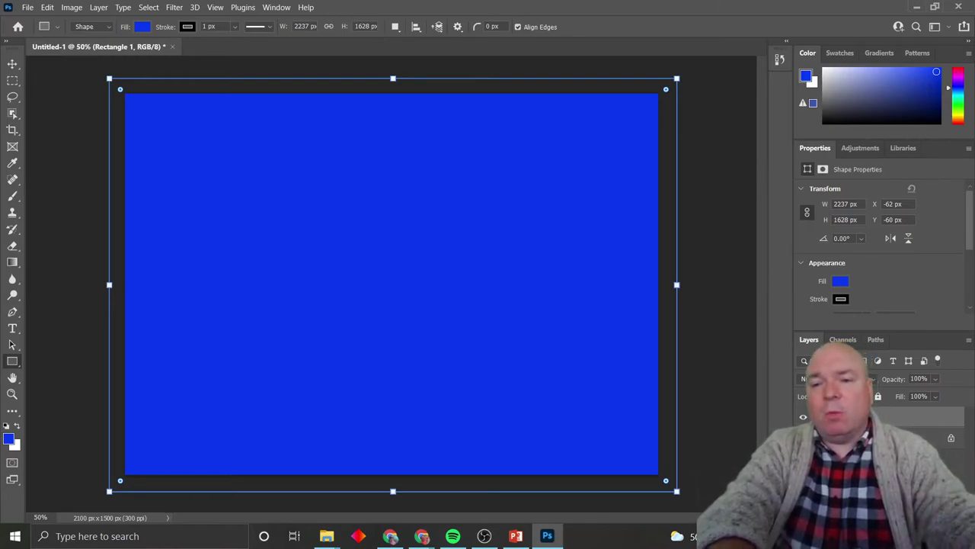
click(876, 437)
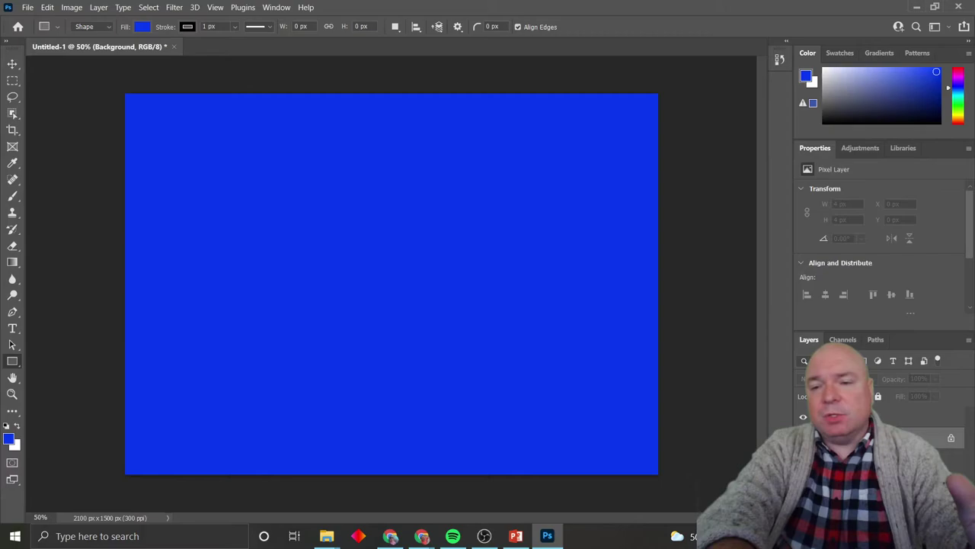
click(951, 440)
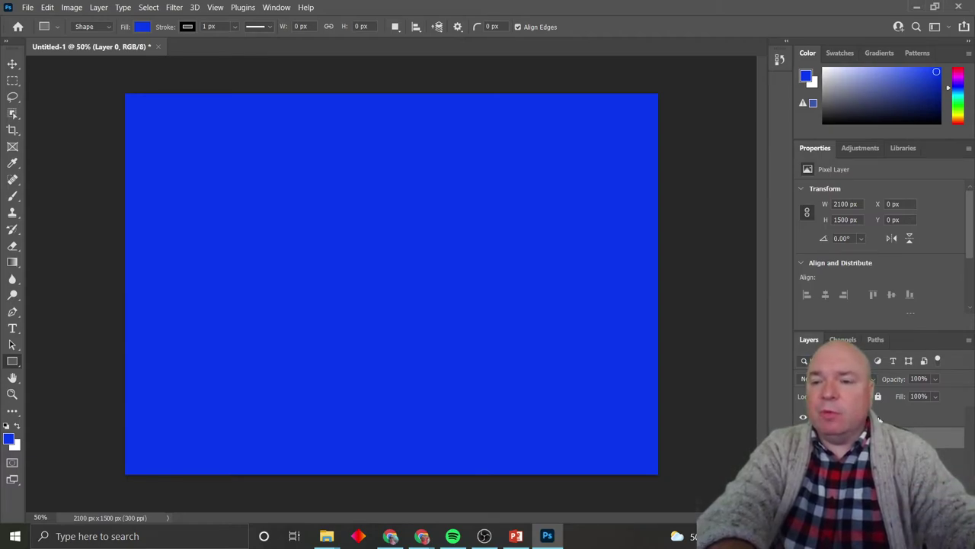
drag(109, 79, 677, 491)
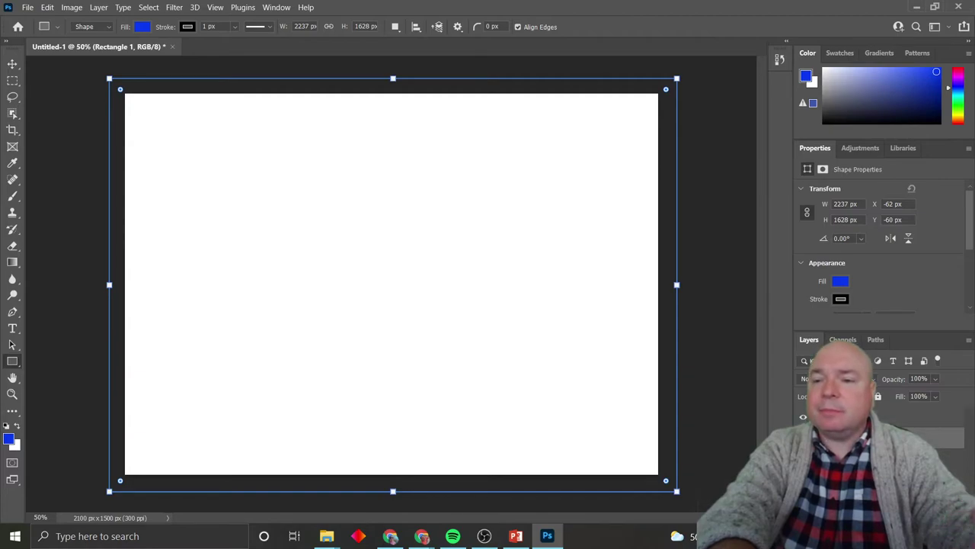
key(ctrl+z)
key(ctrl+shift+z)
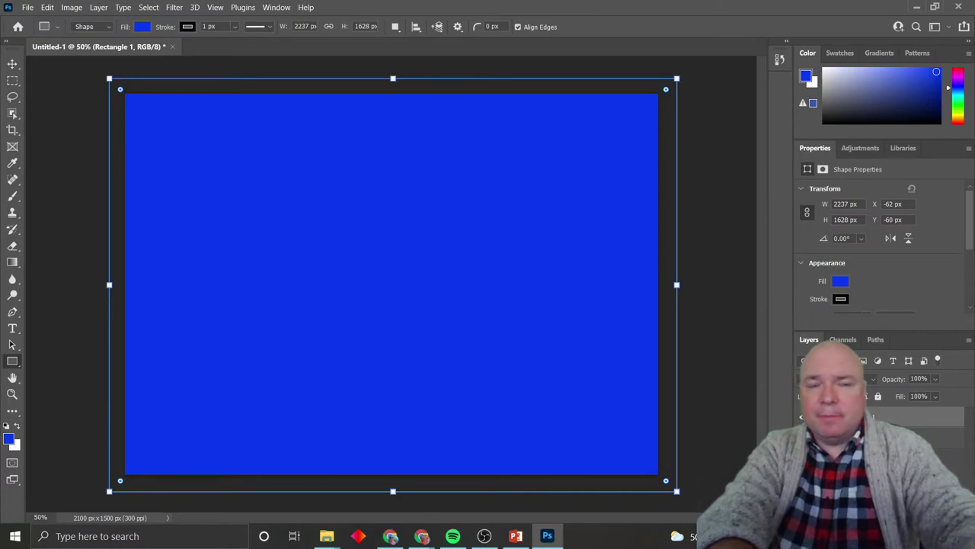
Step: Undo the layer reorder and Background unlock through repeated Edit > Undo
click(45, 7)
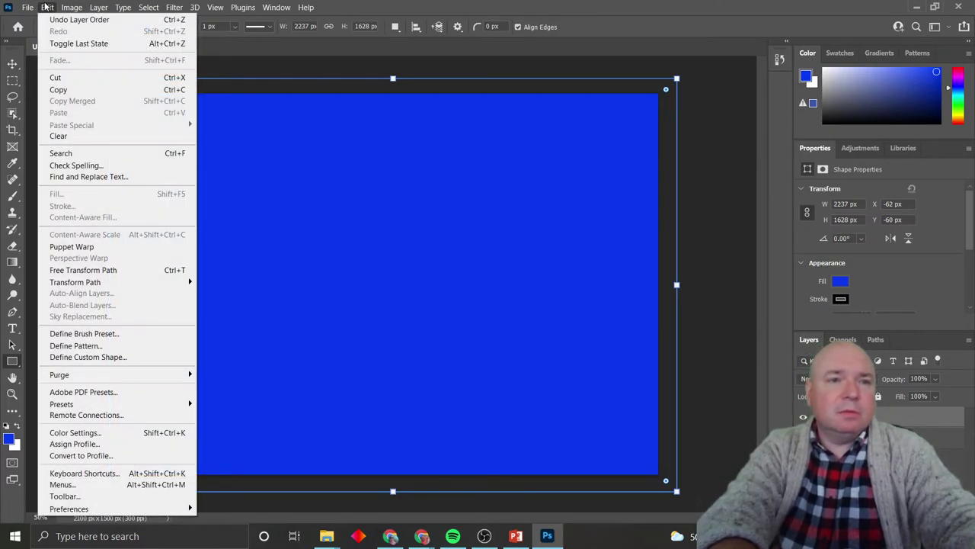
click(61, 19)
click(48, 8)
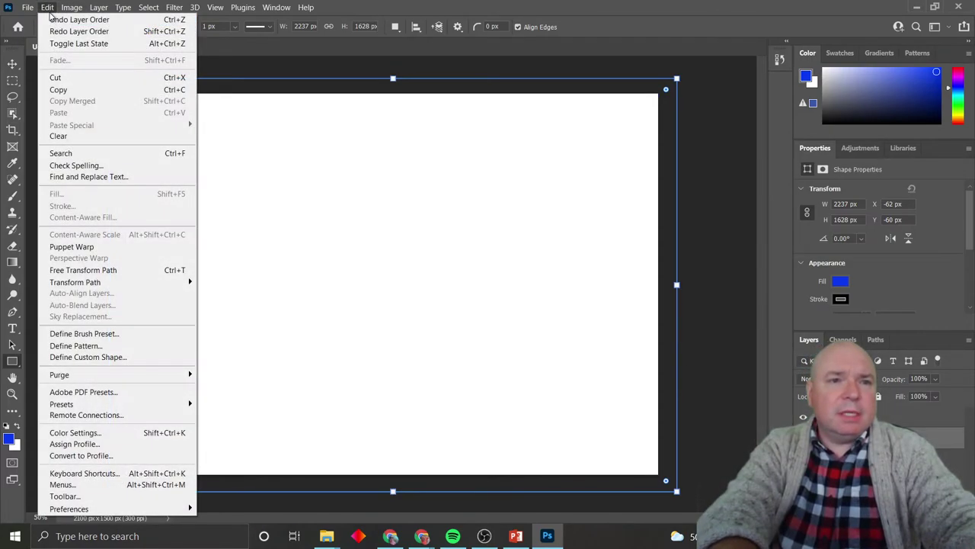
click(50, 19)
click(47, 8)
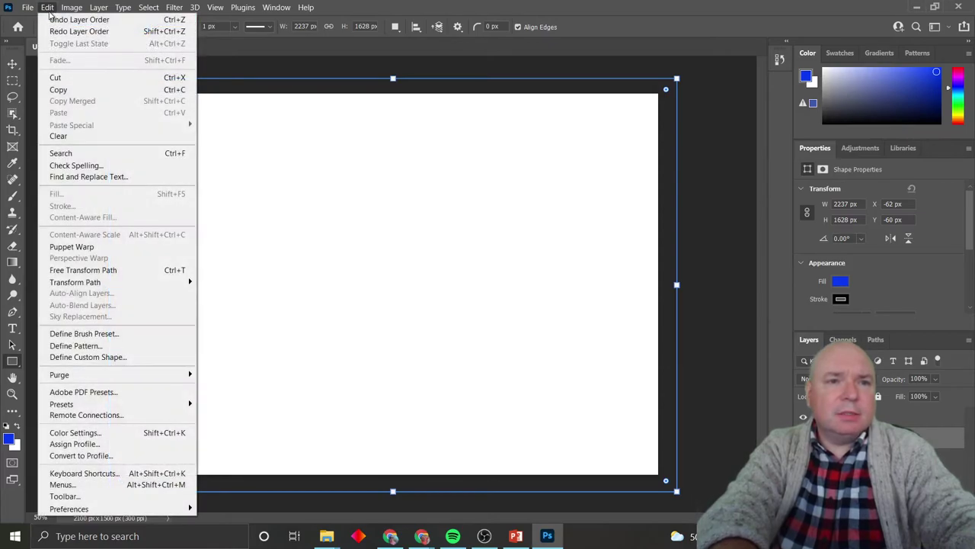
click(50, 19)
click(47, 7)
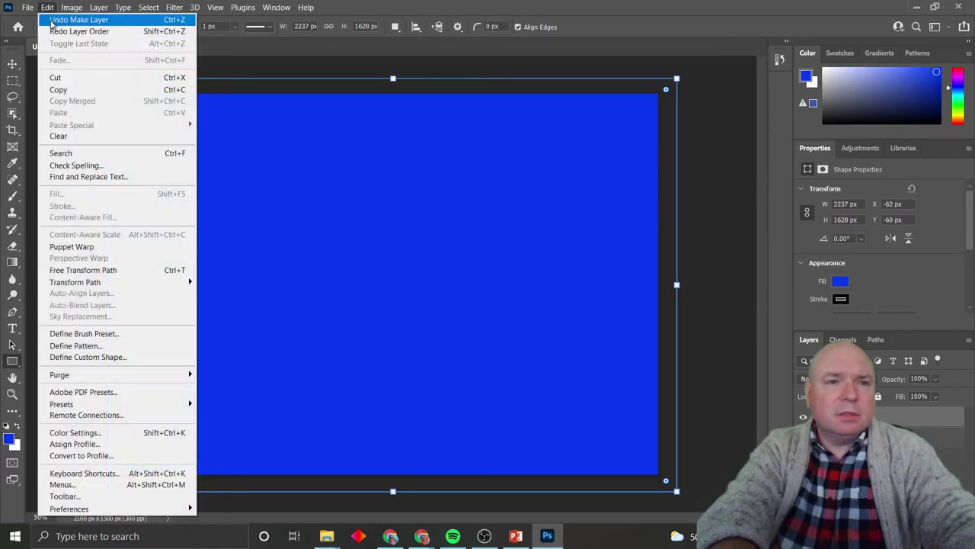
click(50, 20)
click(47, 7)
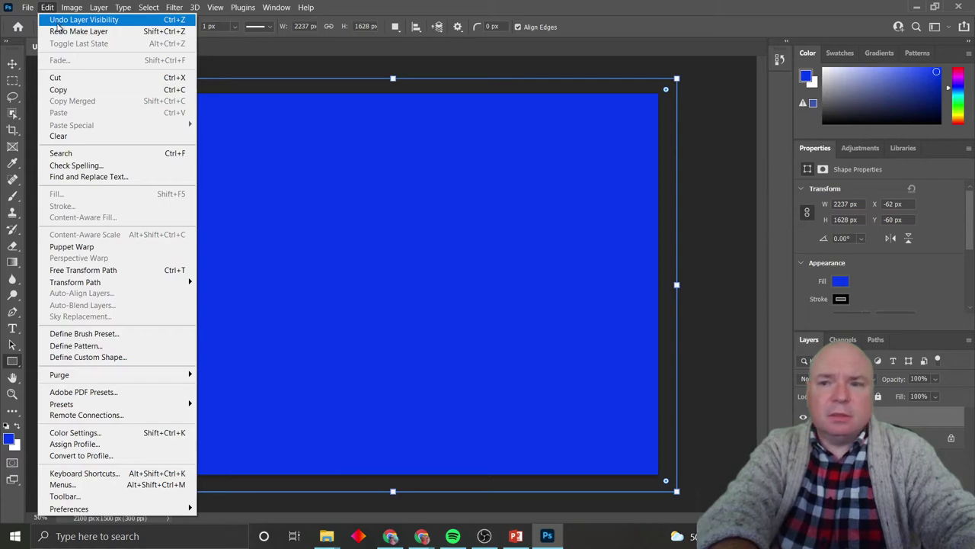
click(57, 22)
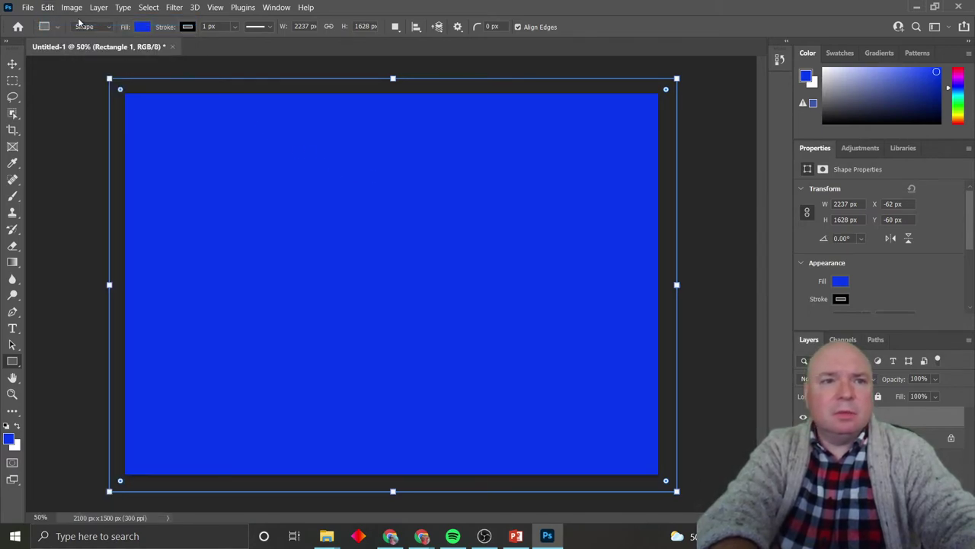
Step: Delete the Rectangle 1 layer and confirm, leaving a plain white canvas
key(ctrl+z)
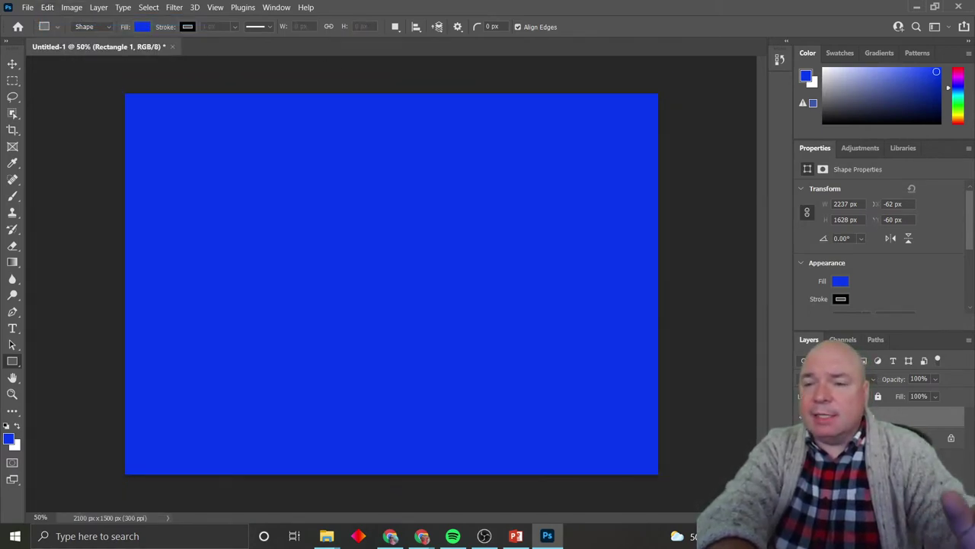
key(ctrl+shift+z)
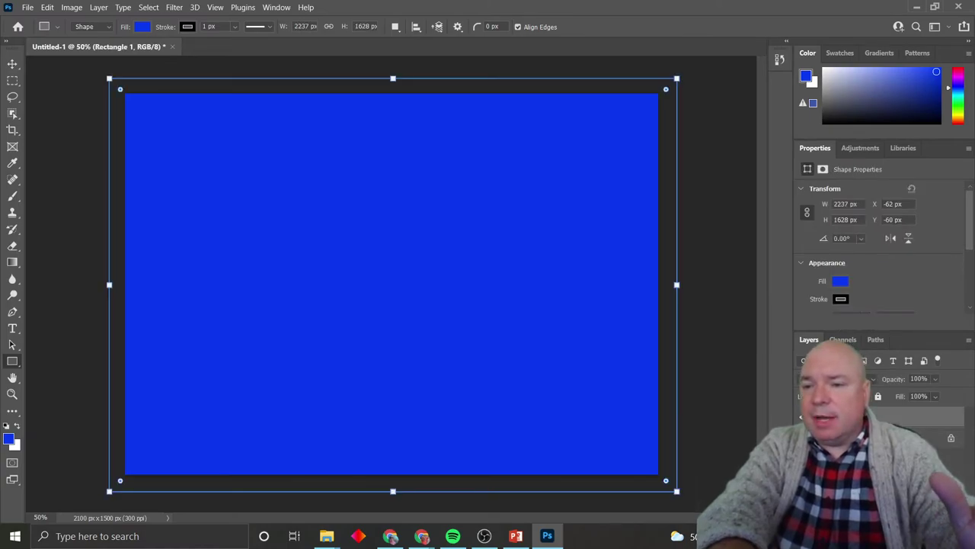
key(Delete)
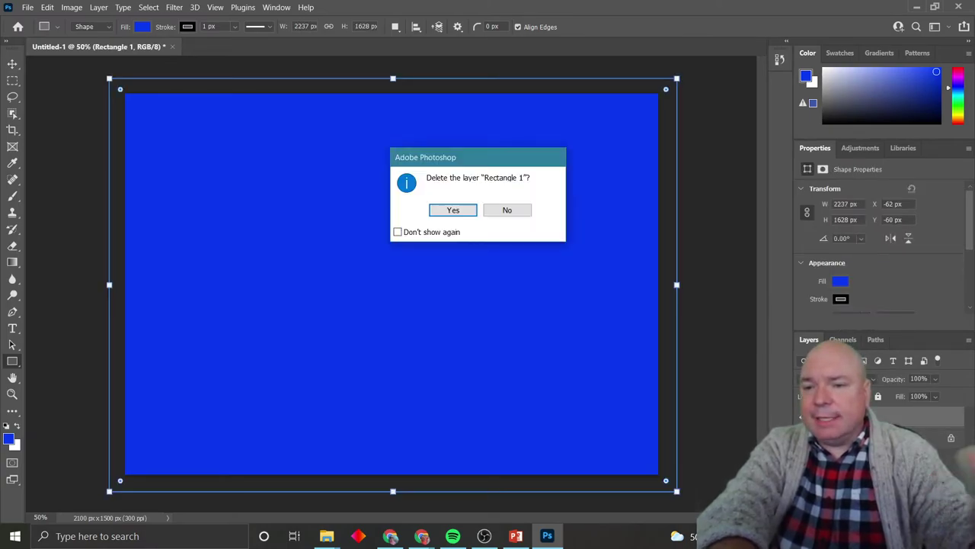
click(470, 213)
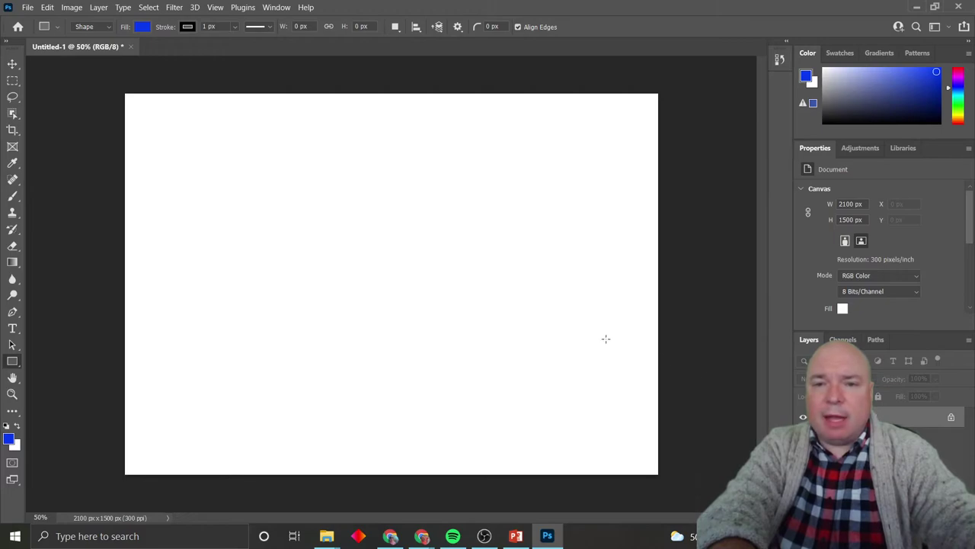
Step: Dismiss the Create Rectangle exact-size dialog that appears twice
click(487, 283)
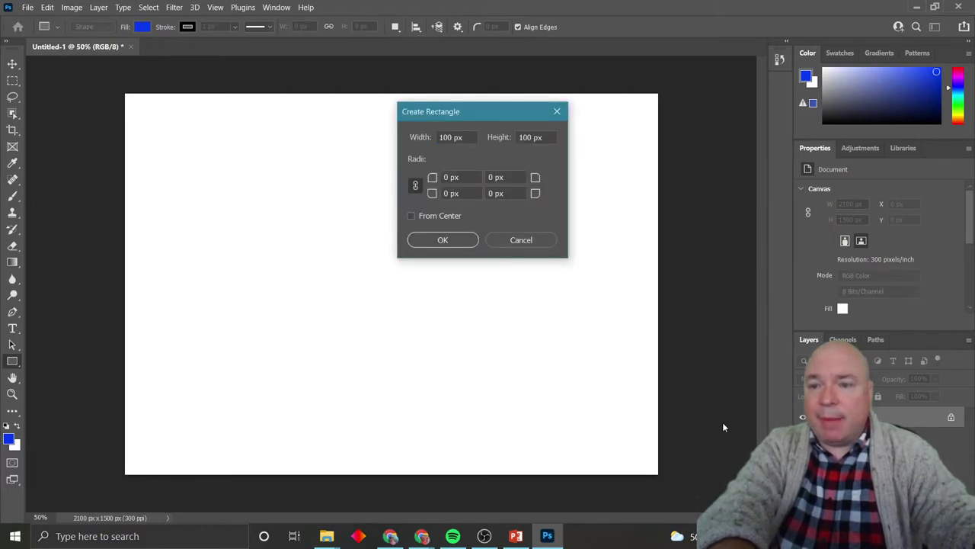
click(520, 243)
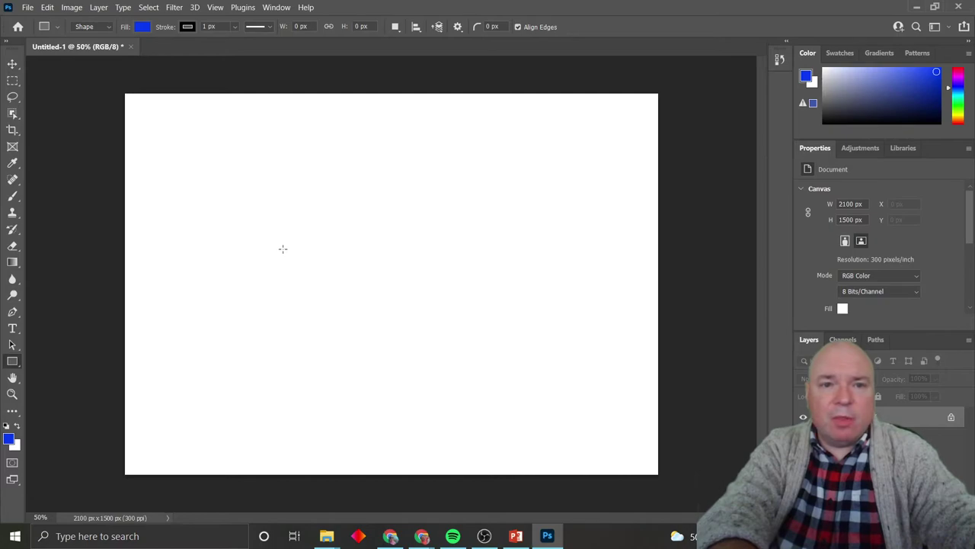
click(108, 92)
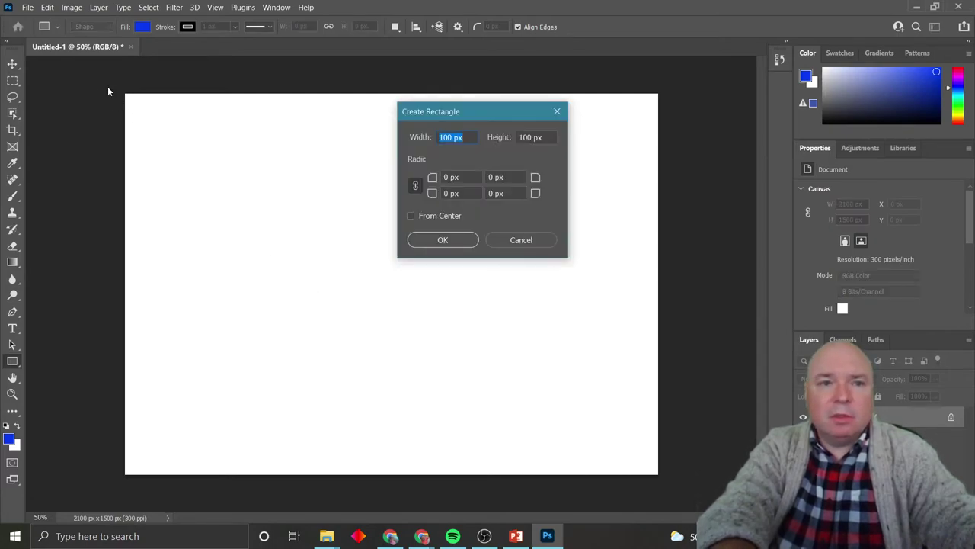
click(504, 240)
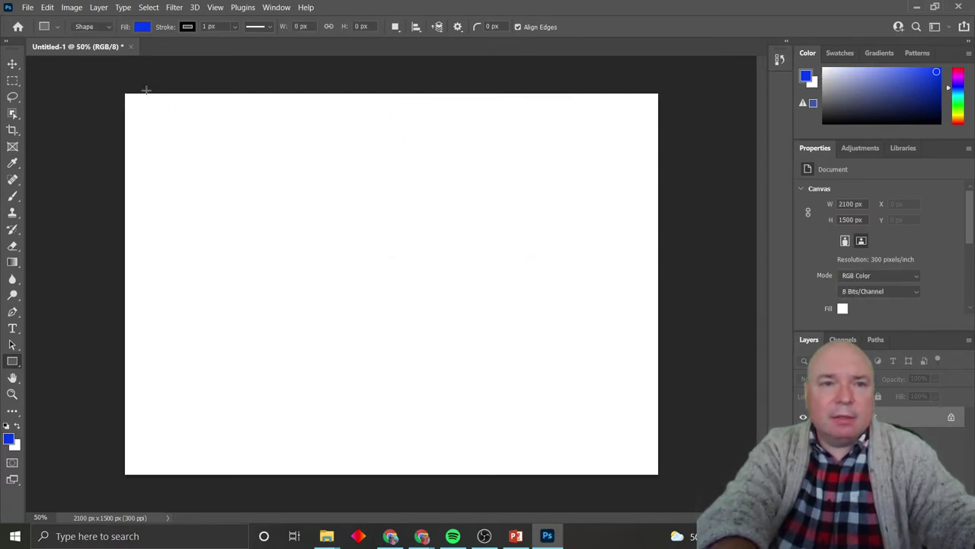
Step: Unlock the Background into Layer 0 and draw a 2202 x 1554 px blue rectangle over the canvas
drag(115, 90, 673, 483)
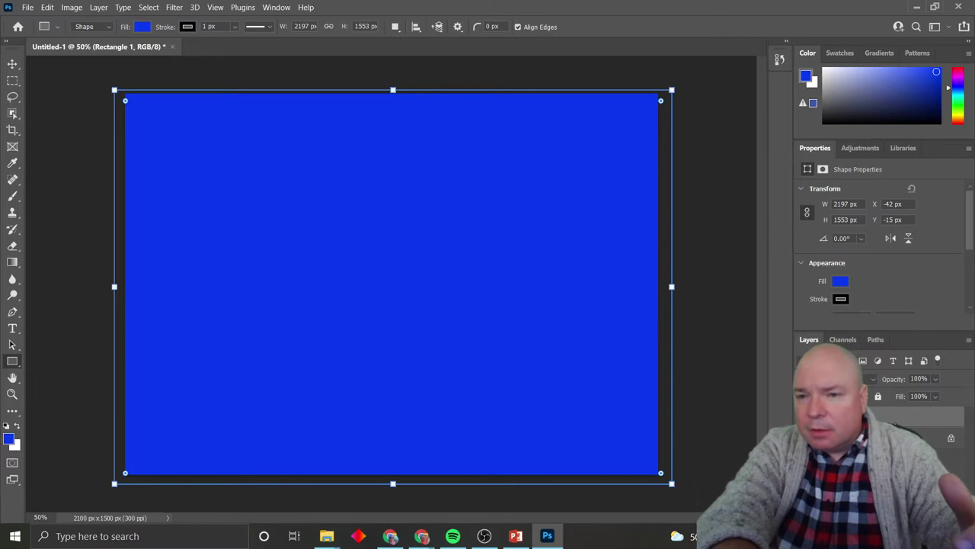
key(Delete)
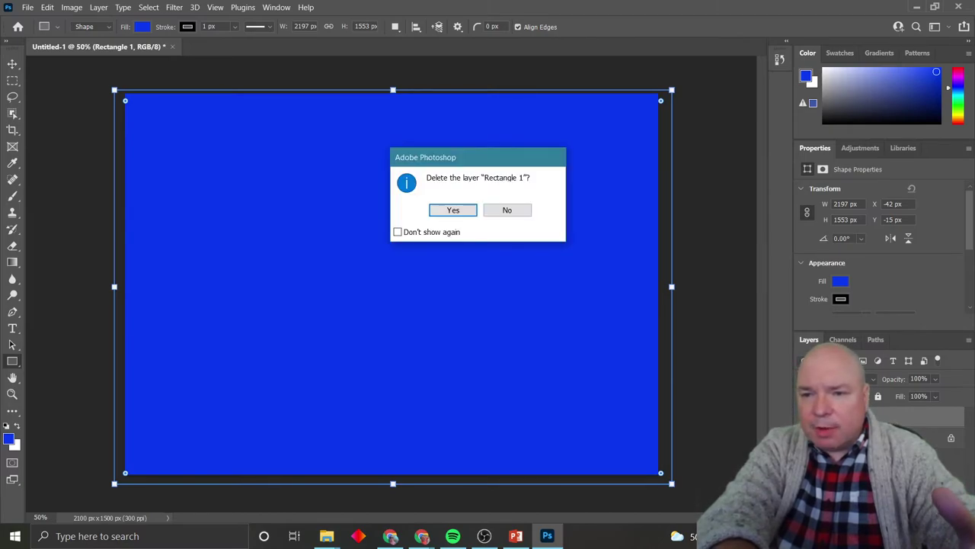
click(453, 210)
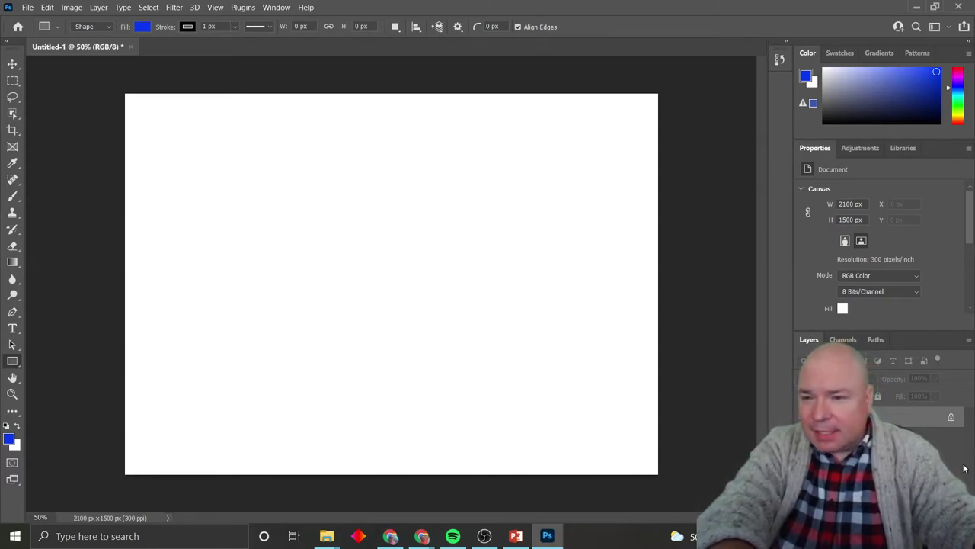
click(952, 419)
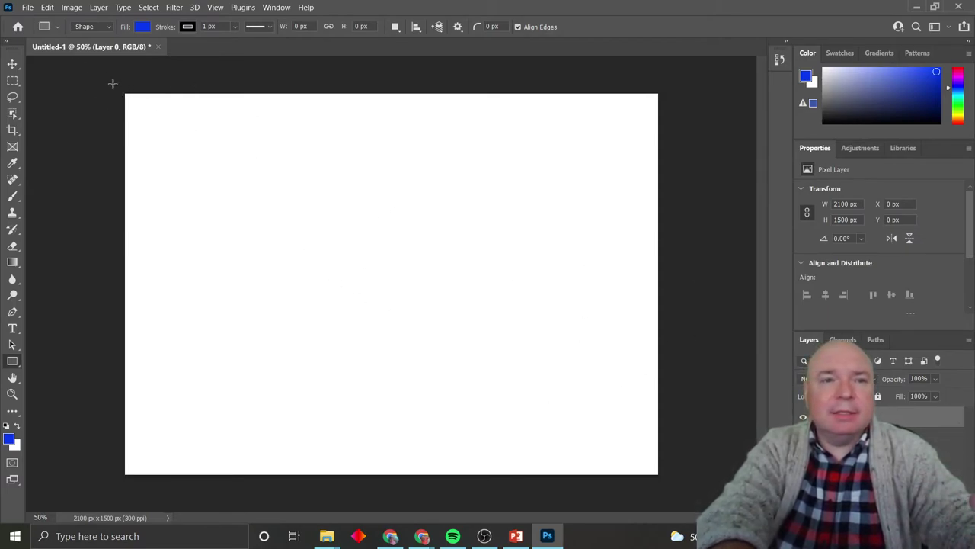
drag(112, 84, 672, 478)
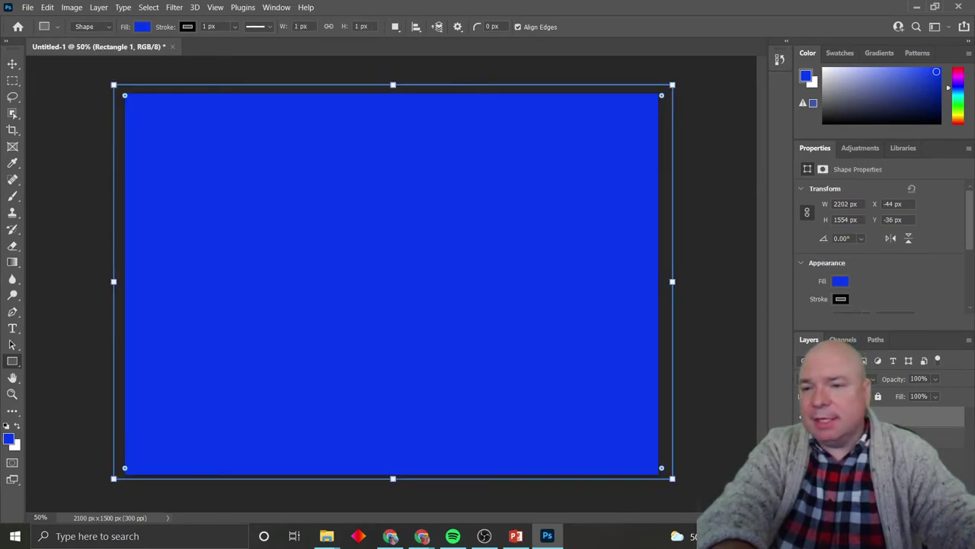
Step: Delete Layer 0, leaving only the blue Rectangle 1 shape layer
click(884, 436)
click(884, 420)
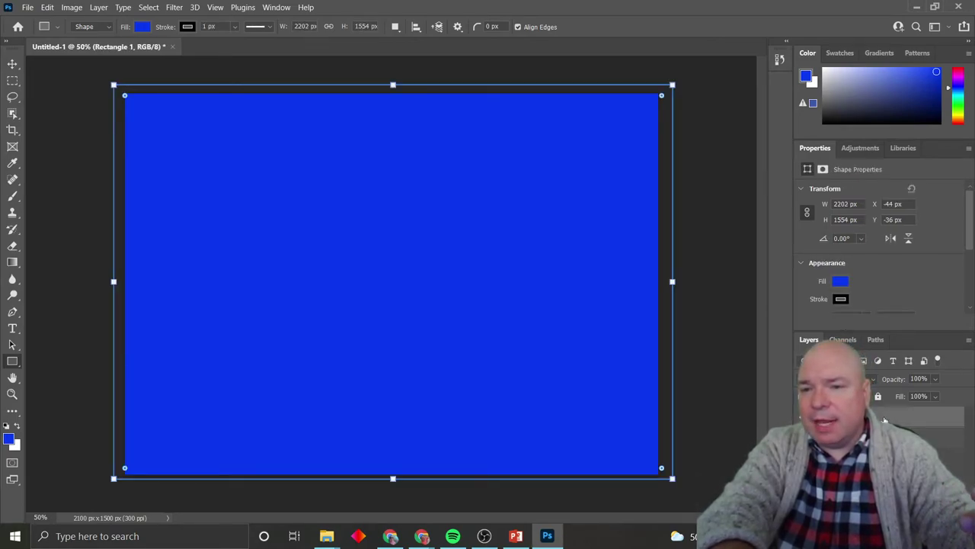
double_click(951, 417)
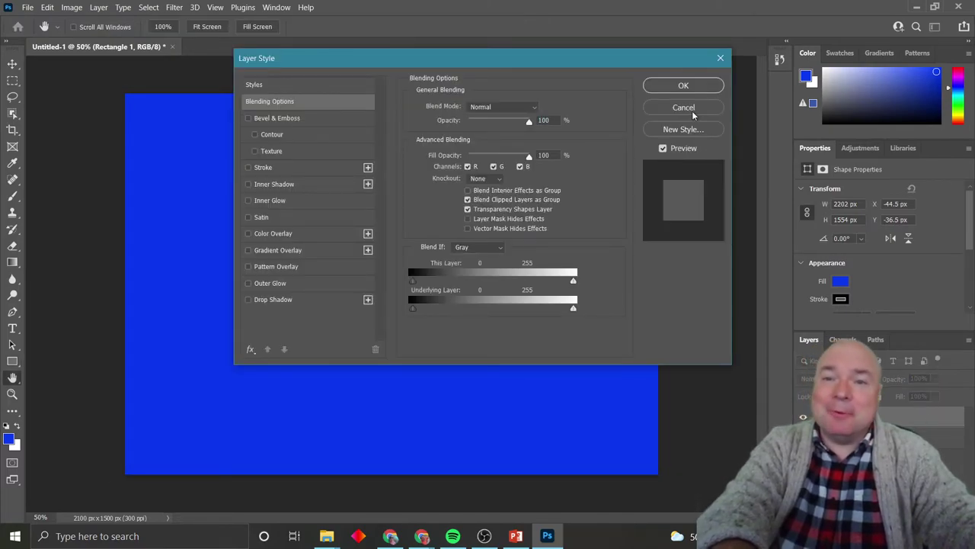
click(692, 111)
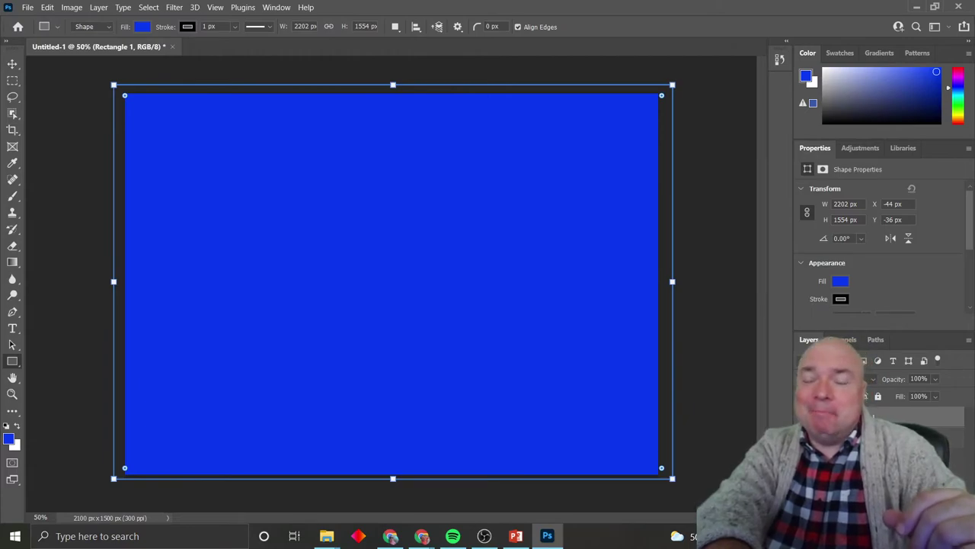
click(884, 436)
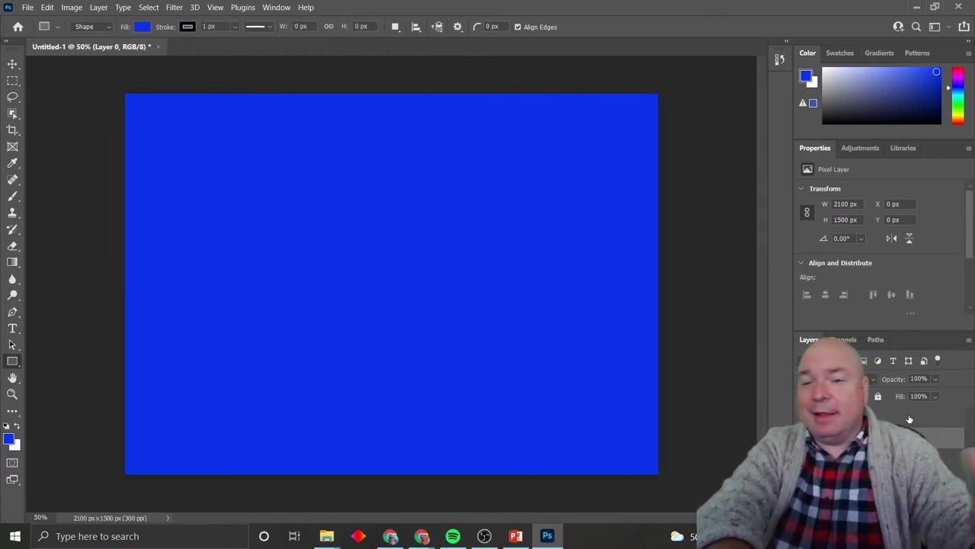
click(909, 419)
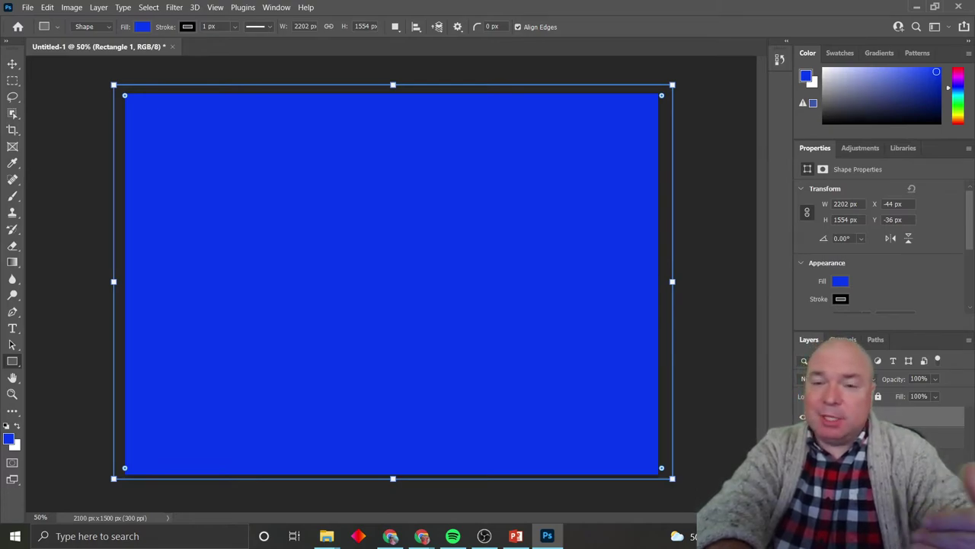
click(914, 438)
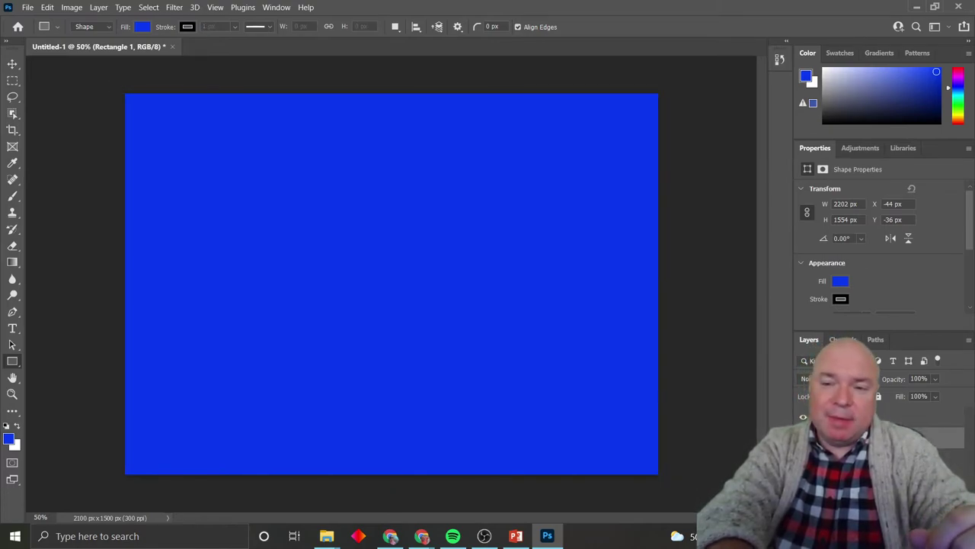
key(Delete)
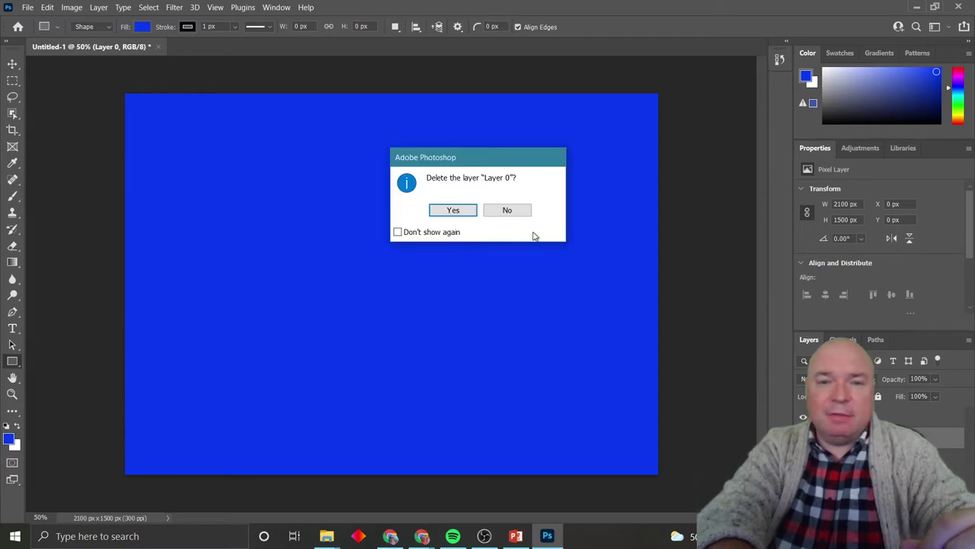
click(463, 211)
Step: Bring up Chrome's Google Images results for 'backgrounds' filtered to Creative Commons licenses
click(700, 352)
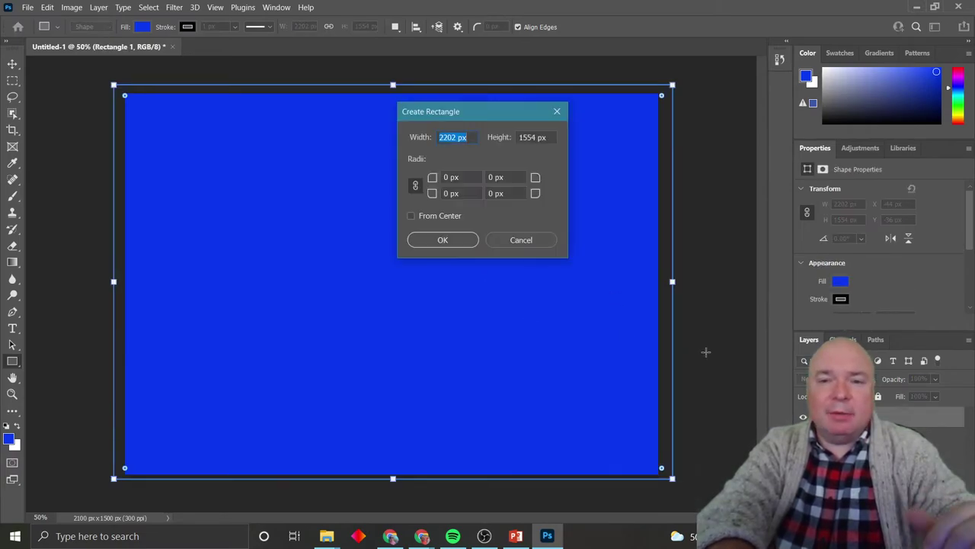
click(504, 241)
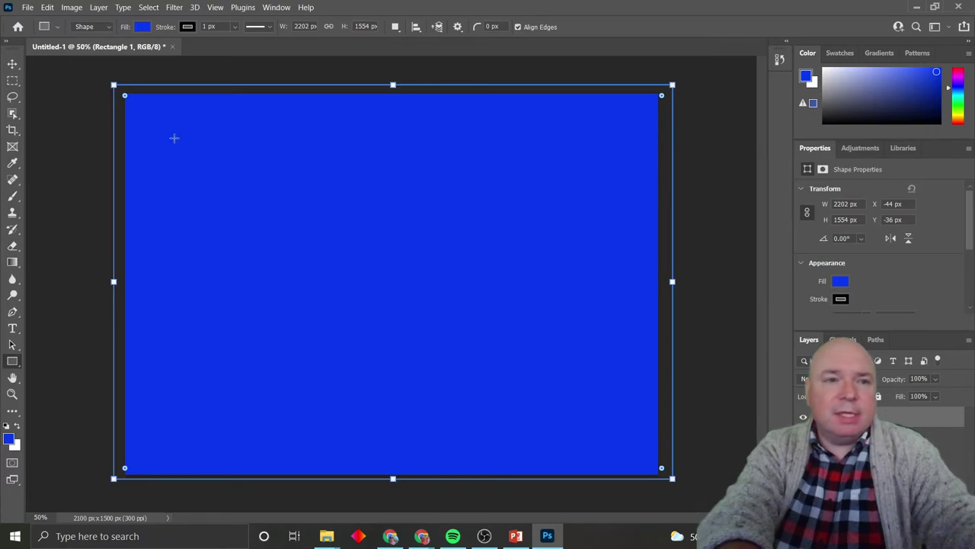
click(71, 8)
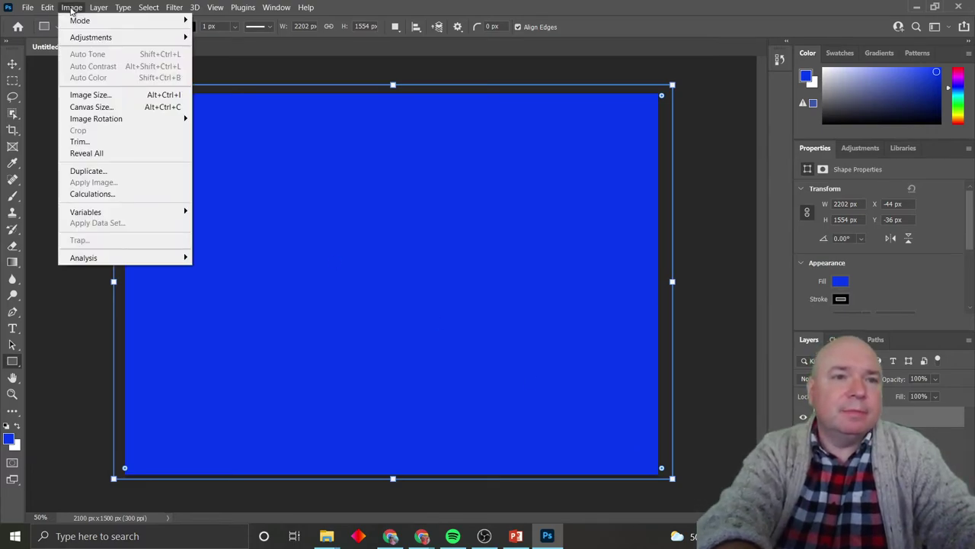
click(39, 106)
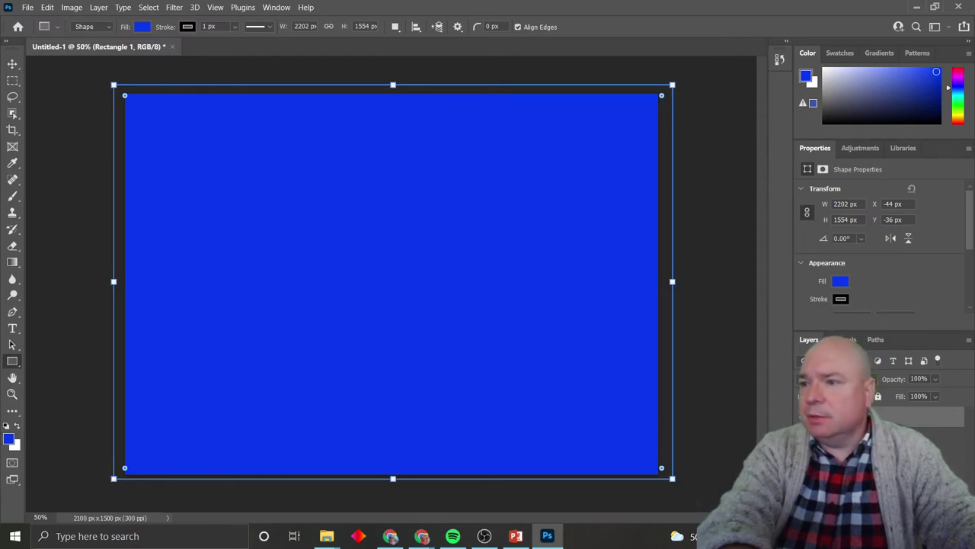
key(alt+Tab)
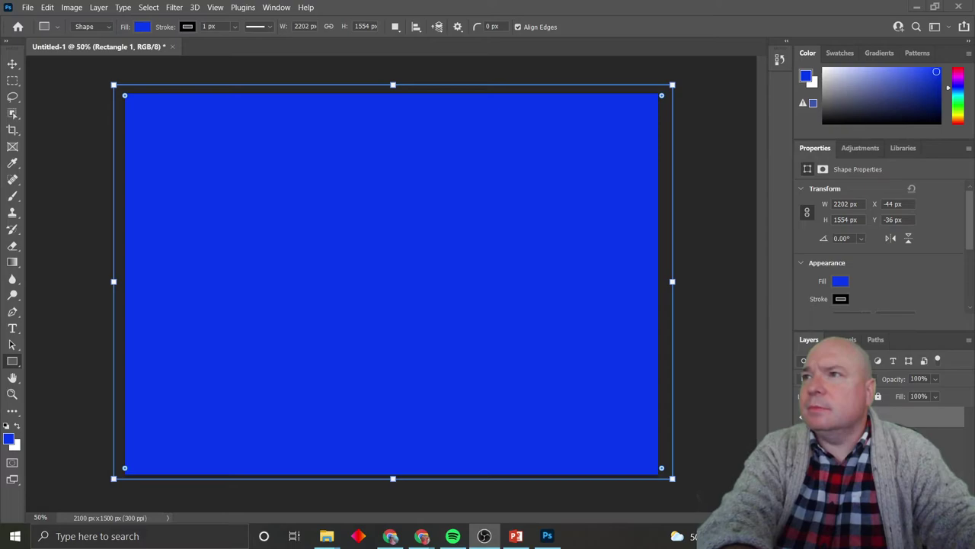
key(alt+Tab)
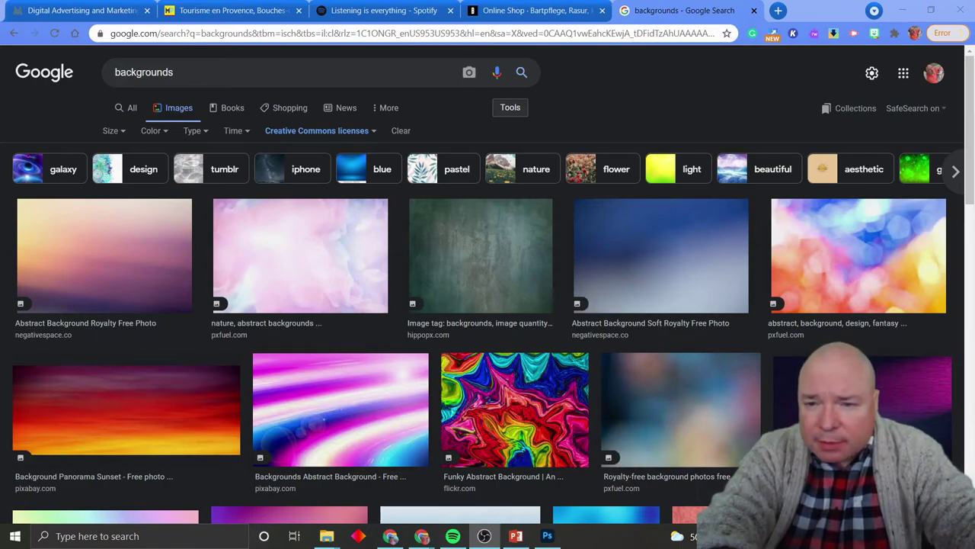
Step: Save the Hippopx purple-teal wallpaper to Downloads as background-computer-screen-wallpaper-desktop-preview.jpg
click(861, 412)
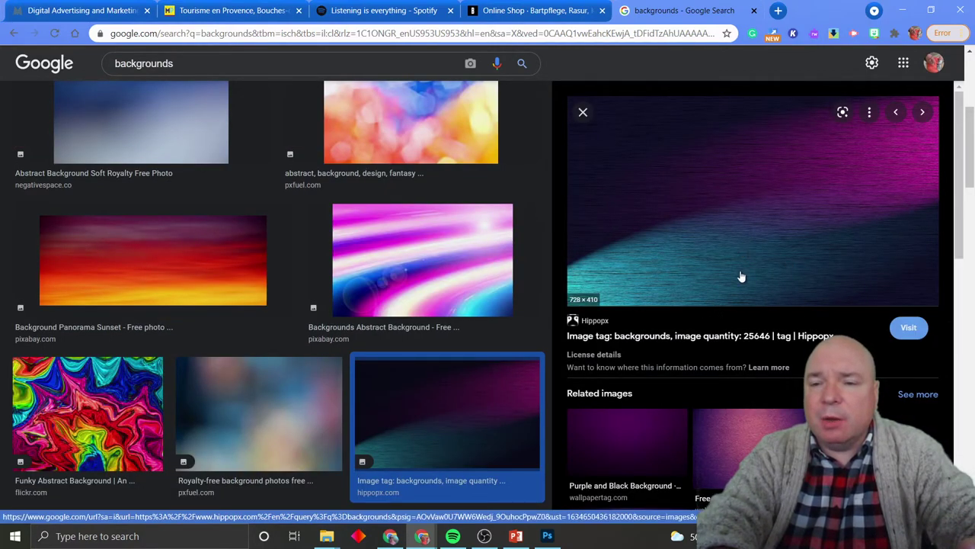
right_click(675, 212)
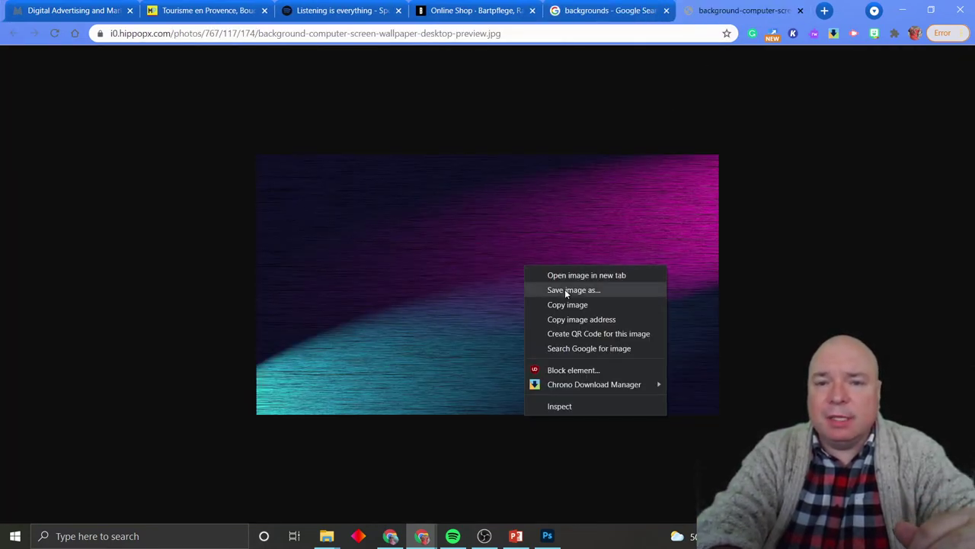
click(565, 288)
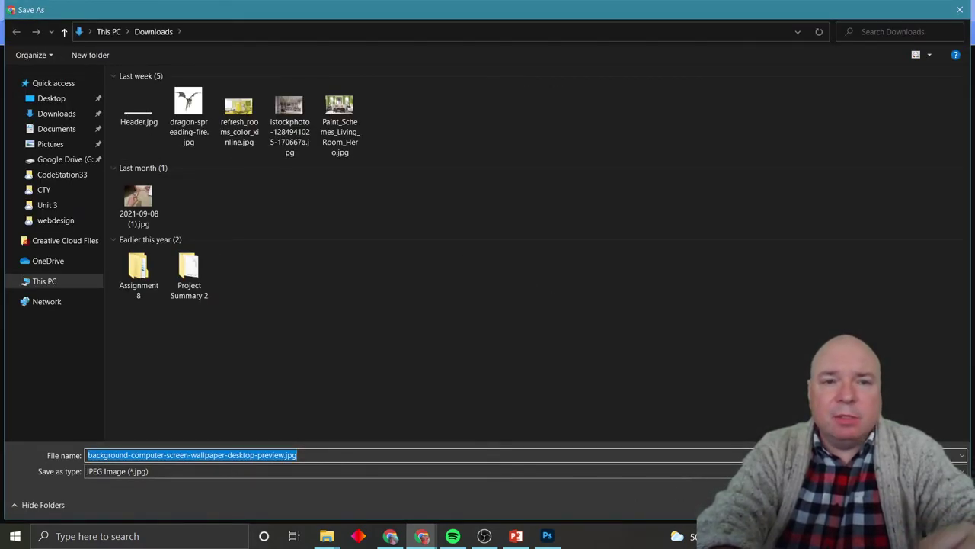
key(Return)
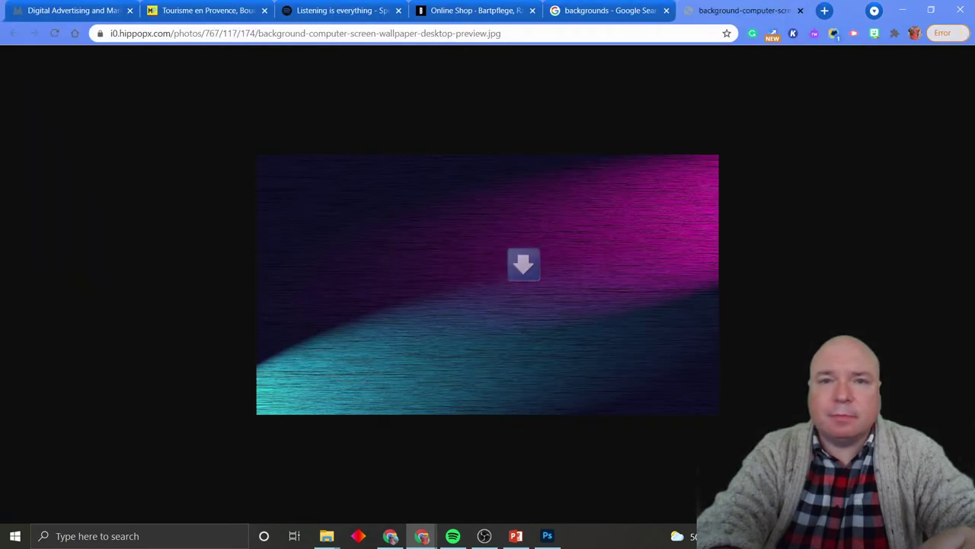
Step: Open the downloaded wallpaper JPG from the Downloads folder in Photoshop
click(557, 538)
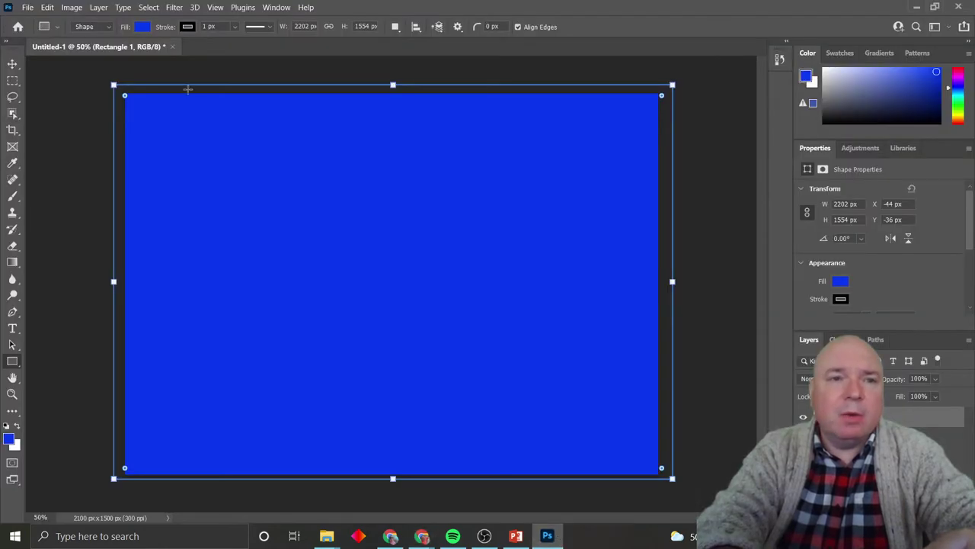
click(36, 7)
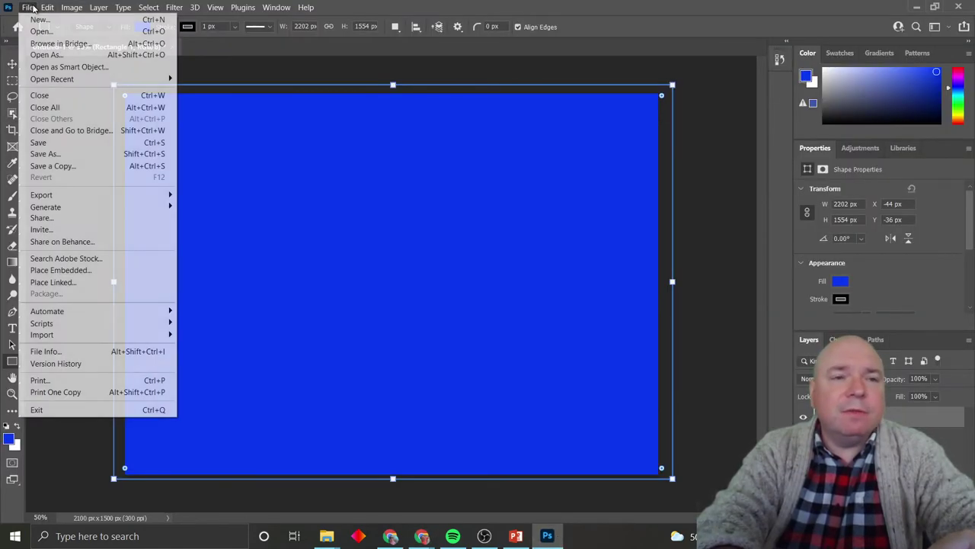
click(48, 33)
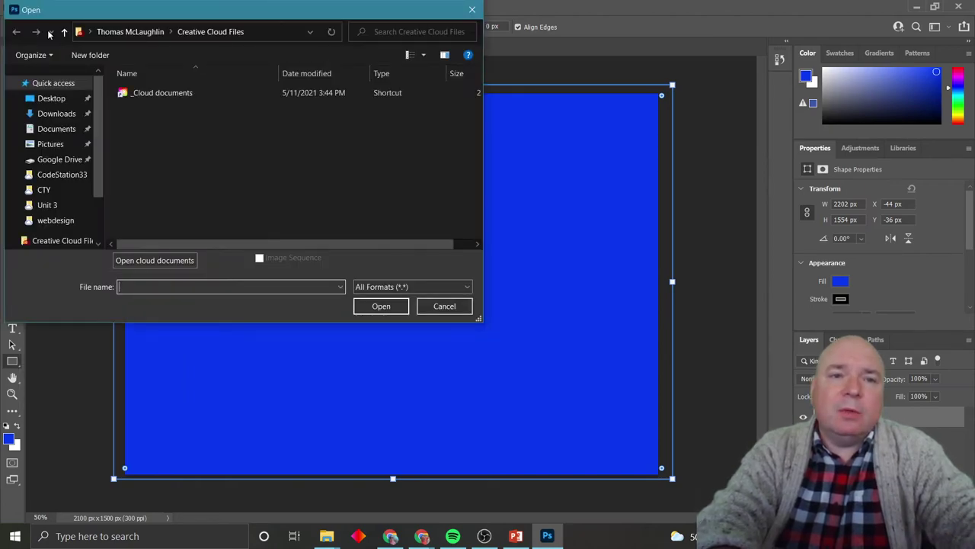
click(57, 113)
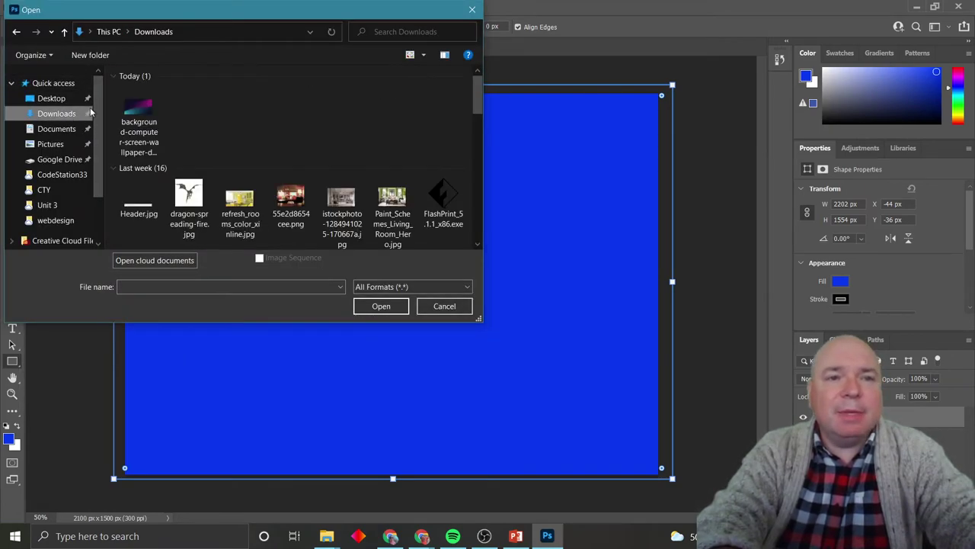
double_click(135, 106)
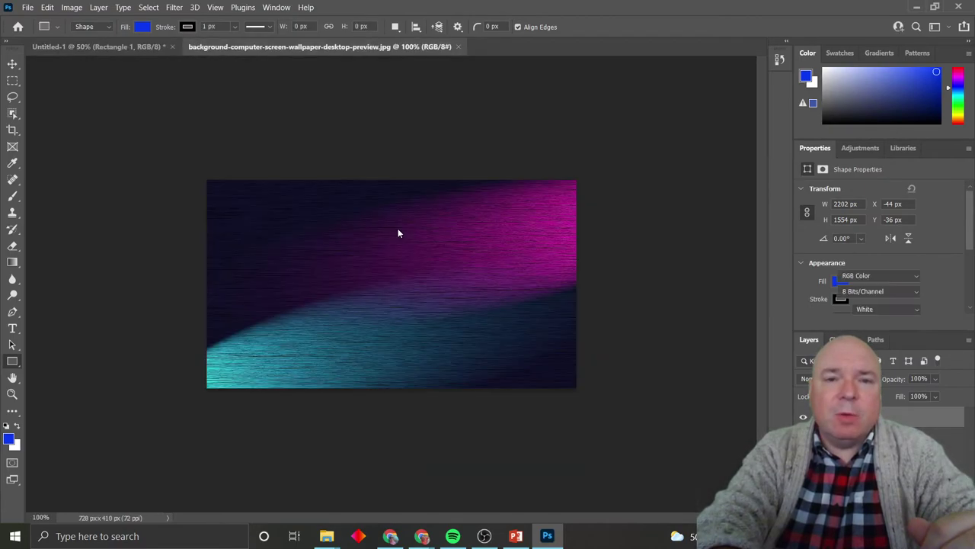
Step: Marquee-select the entire wallpaper image, then return to the Untitled-1 document
click(122, 47)
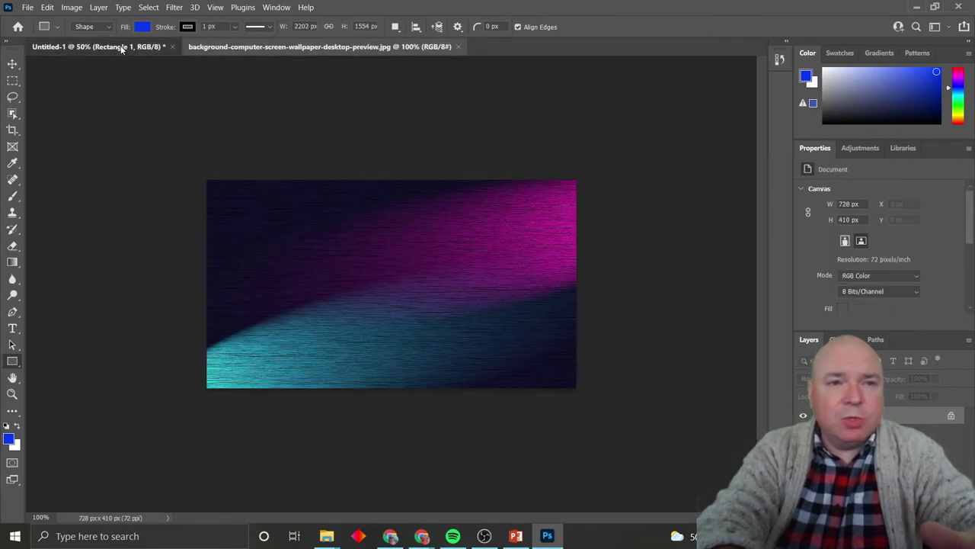
click(212, 48)
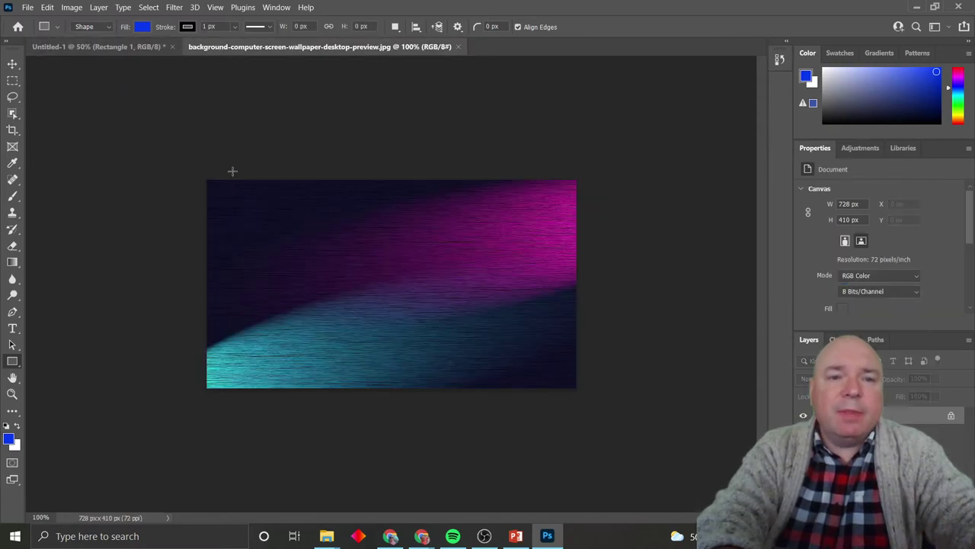
click(130, 48)
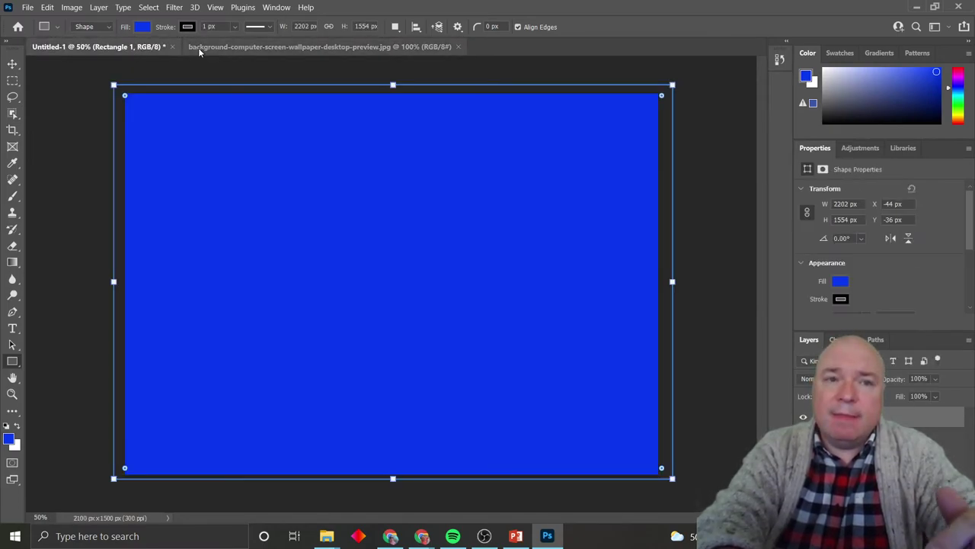
key(m)
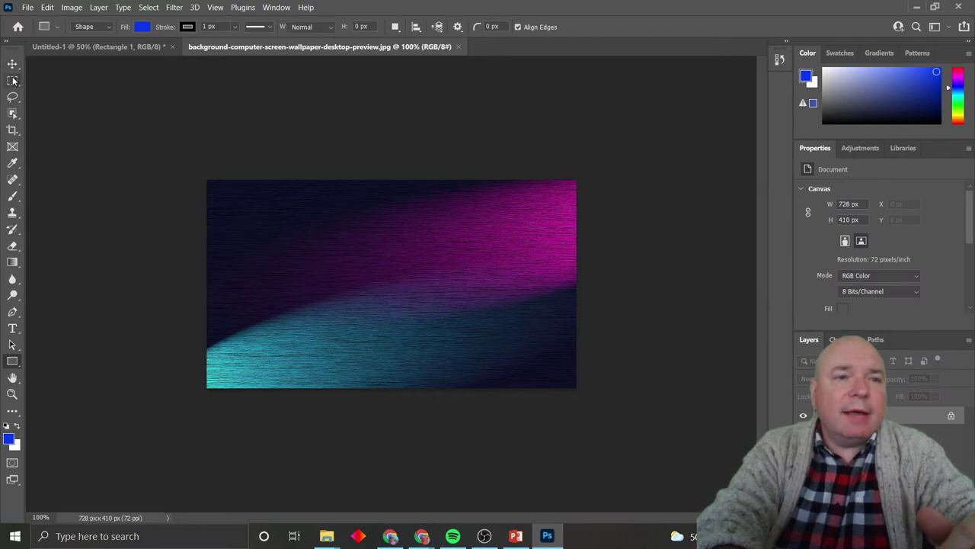
drag(182, 166, 629, 405)
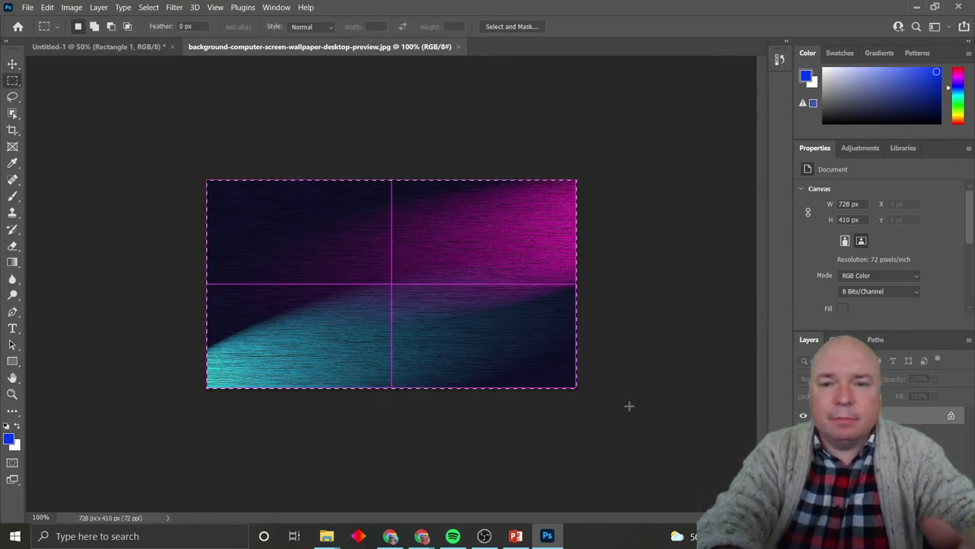
click(139, 48)
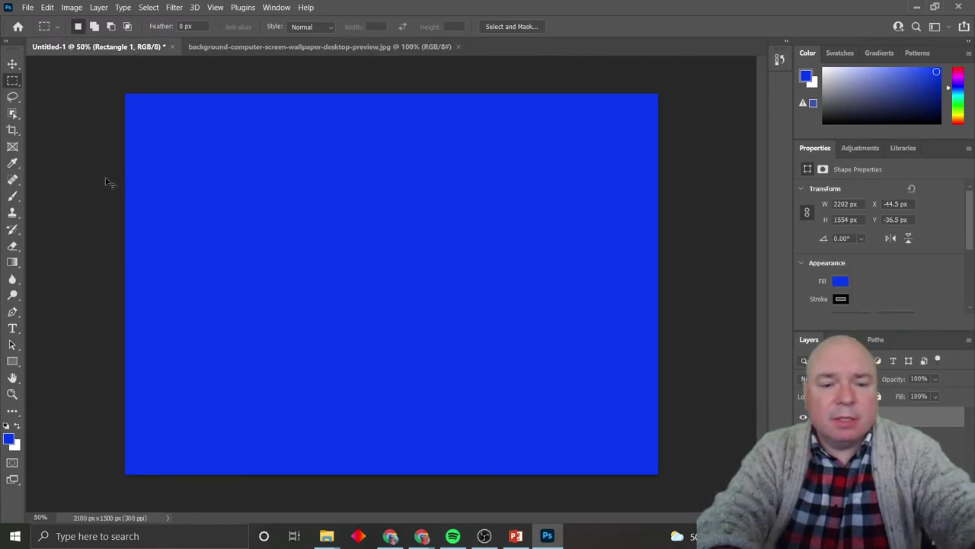
Step: Paste the wallpaper as Layer 1 and enable Show Transform Controls for the Move tool
key(ctrl+v)
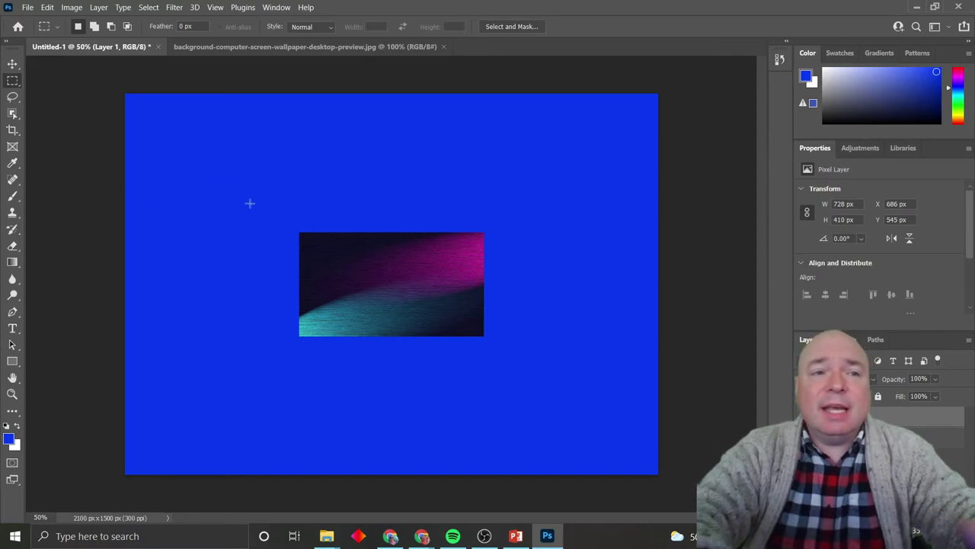
click(12, 64)
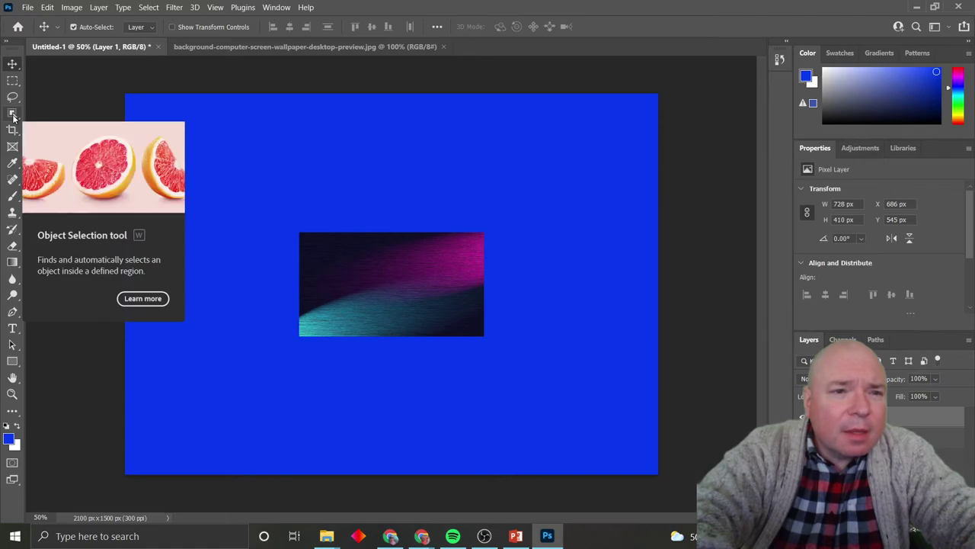
click(243, 199)
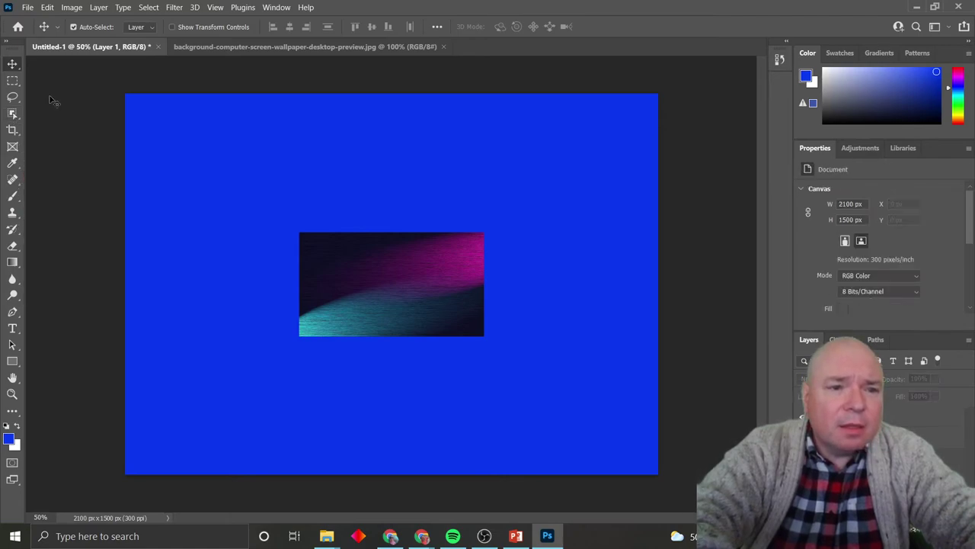
click(423, 303)
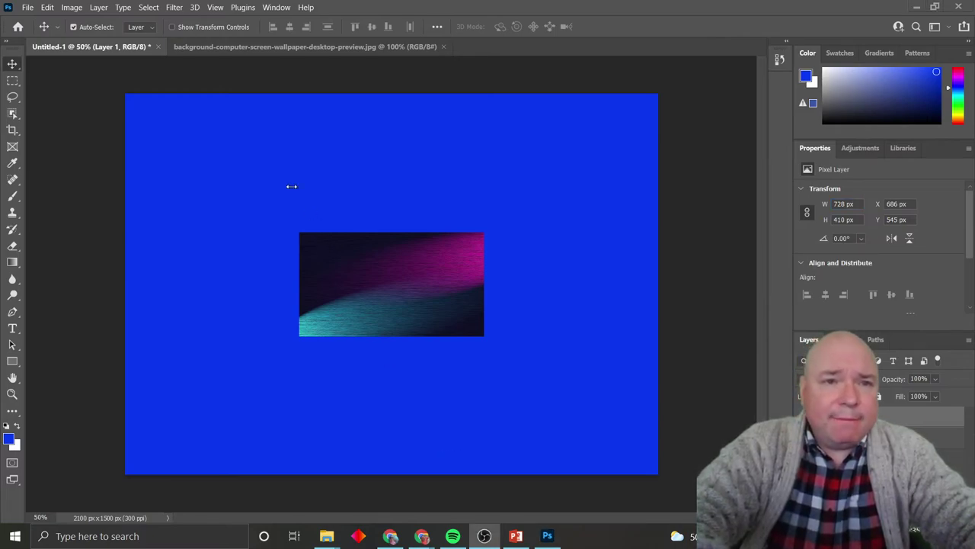
click(173, 27)
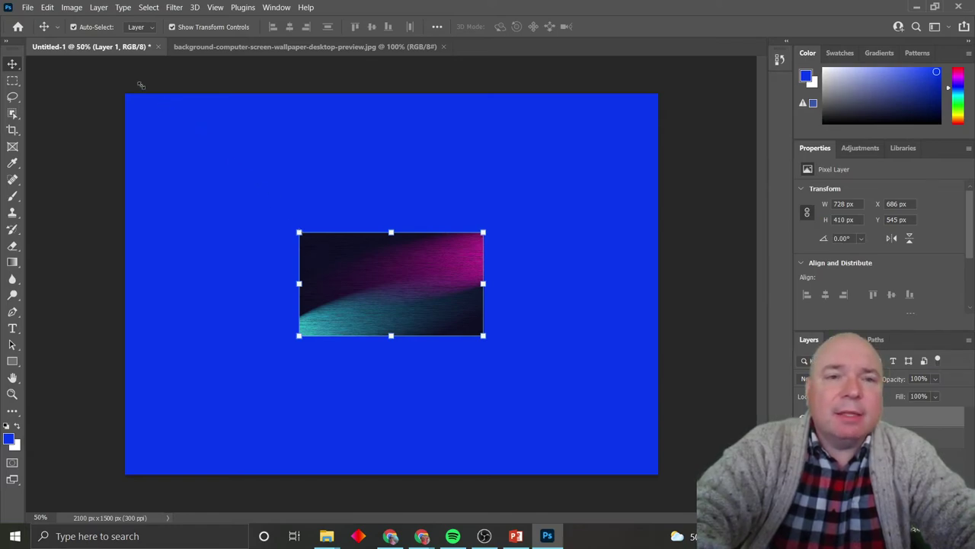
Step: Scale the Layer 1 wallpaper by its corner handles to 2710 x 1526 px, covering the canvas
drag(298, 232, 69, 65)
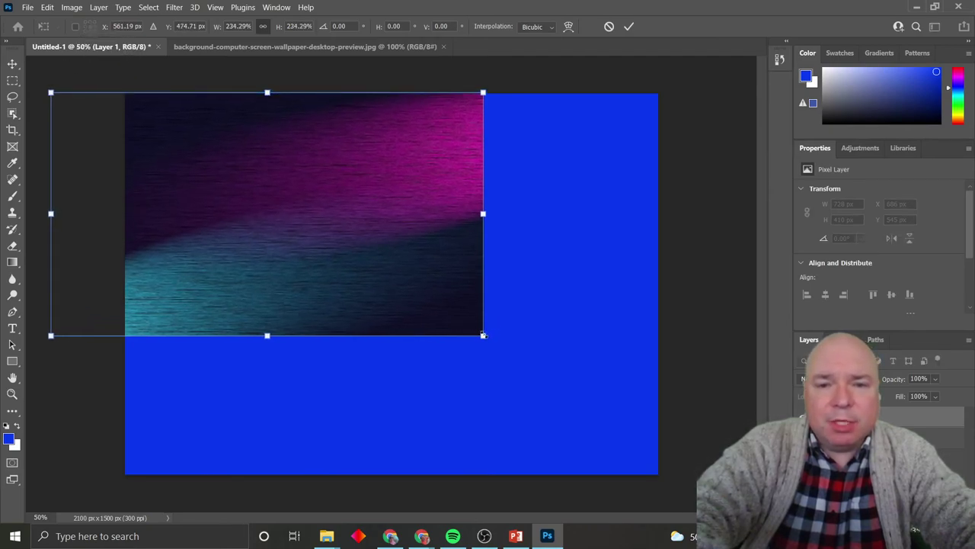
drag(484, 335, 736, 477)
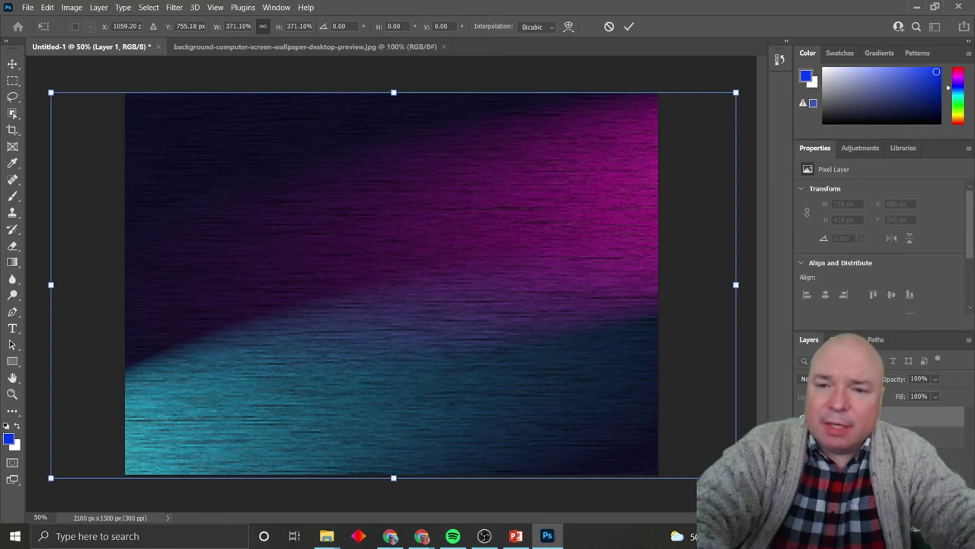
key(Escape)
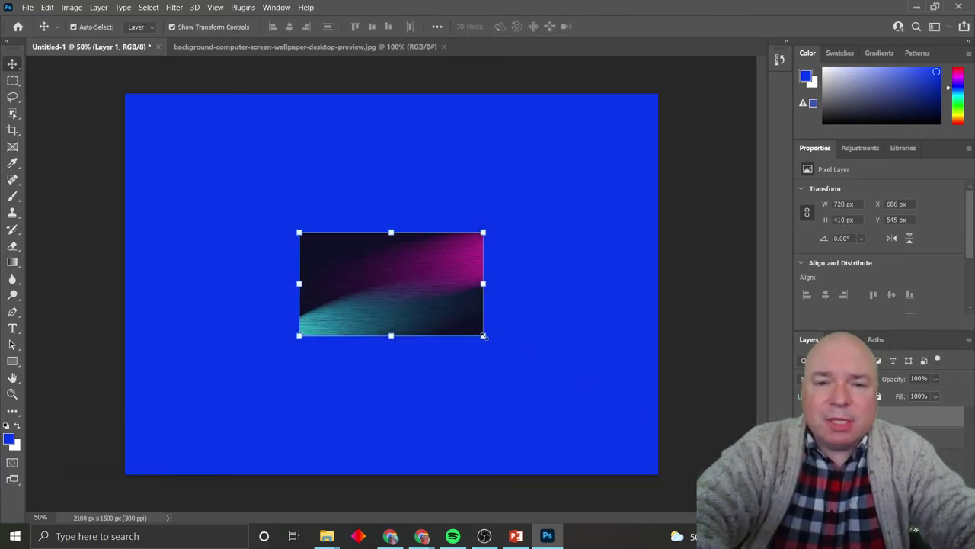
drag(483, 335, 738, 478)
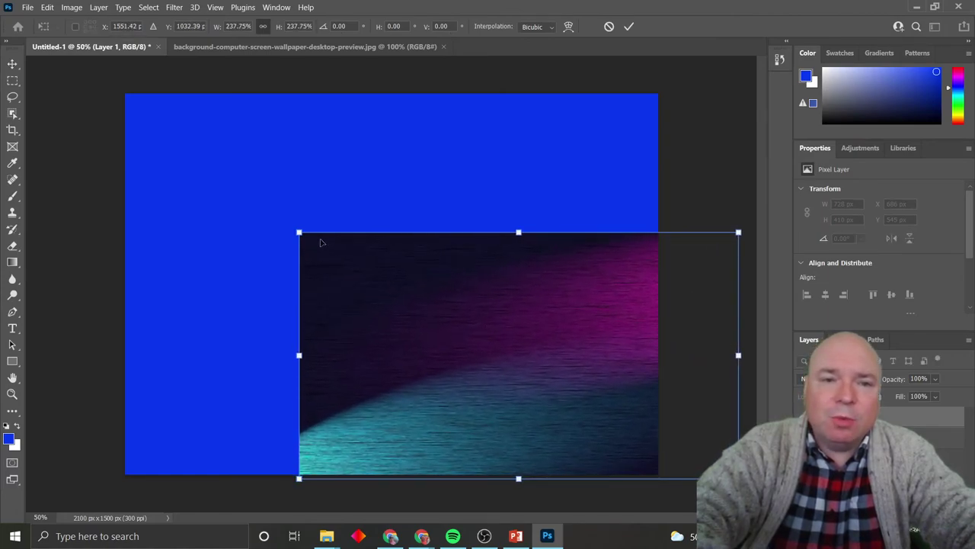
drag(298, 231, 75, 78)
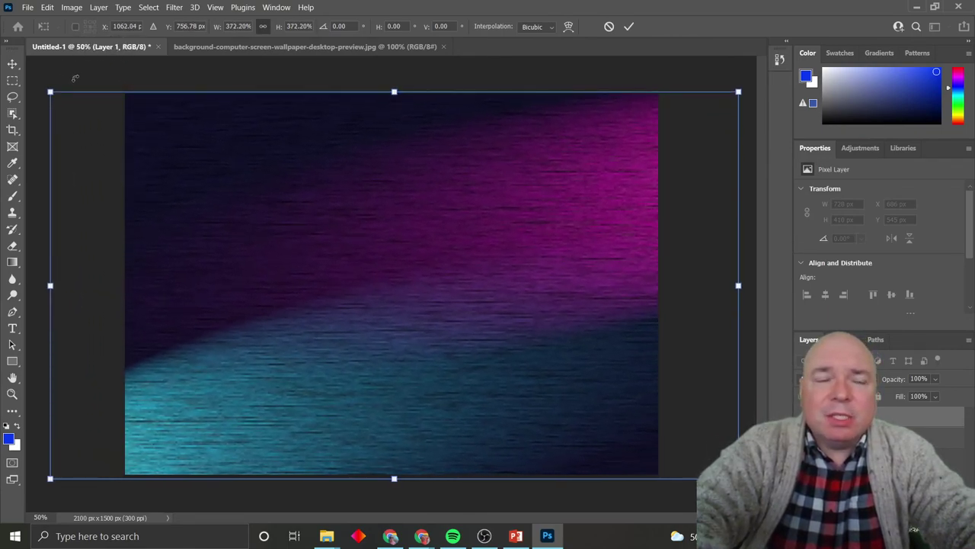
click(12, 64)
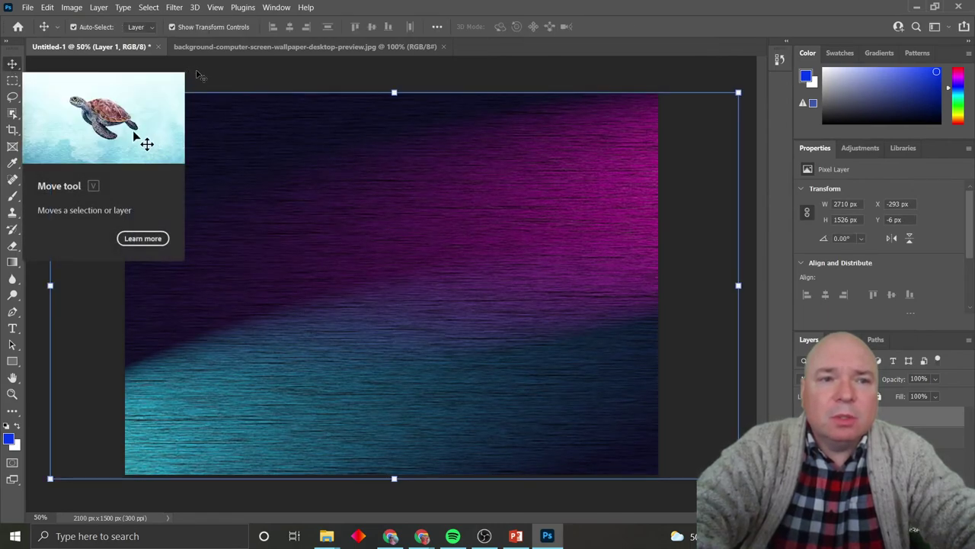
Step: Deselect Layer 1 so the wallpaper fills the 2100 x 1500 px canvas unselected
click(238, 87)
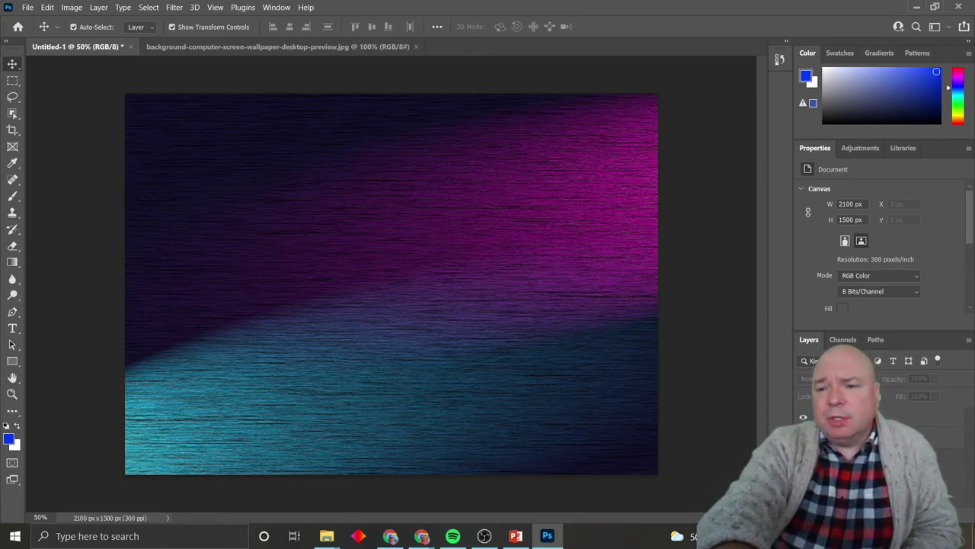
Step: On Layer 2, draw a blue-to-white gradient from the canvas's top-left to bottom-right corner
click(876, 417)
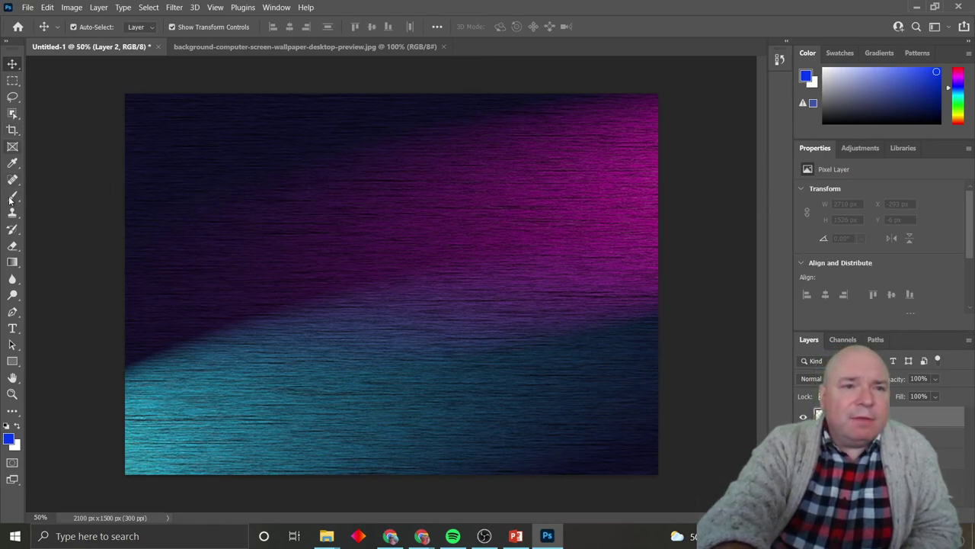
click(12, 263)
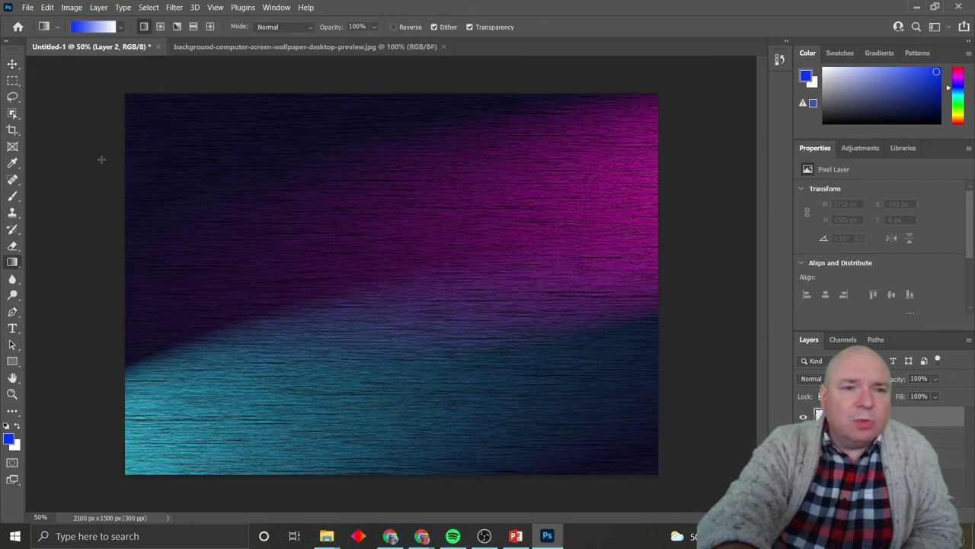
drag(128, 97, 653, 471)
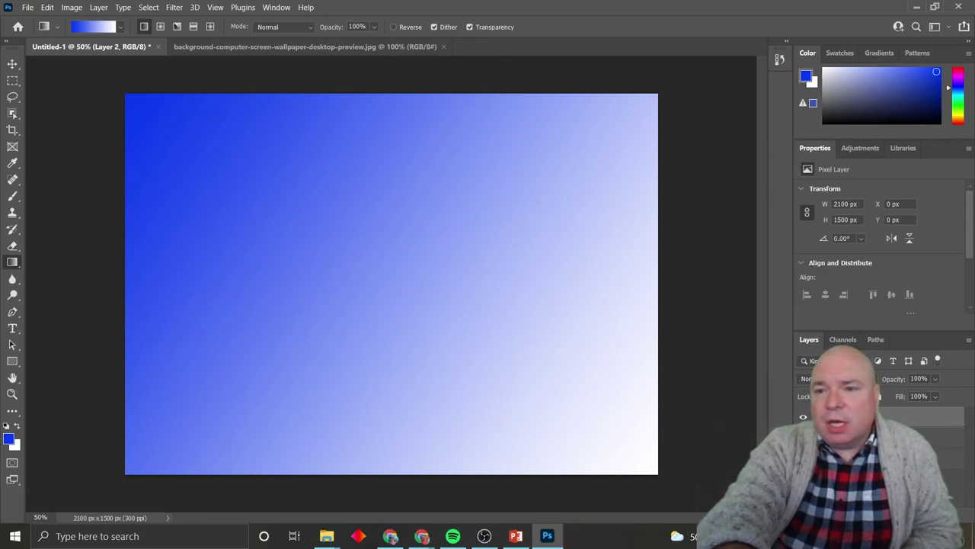
double_click(914, 417)
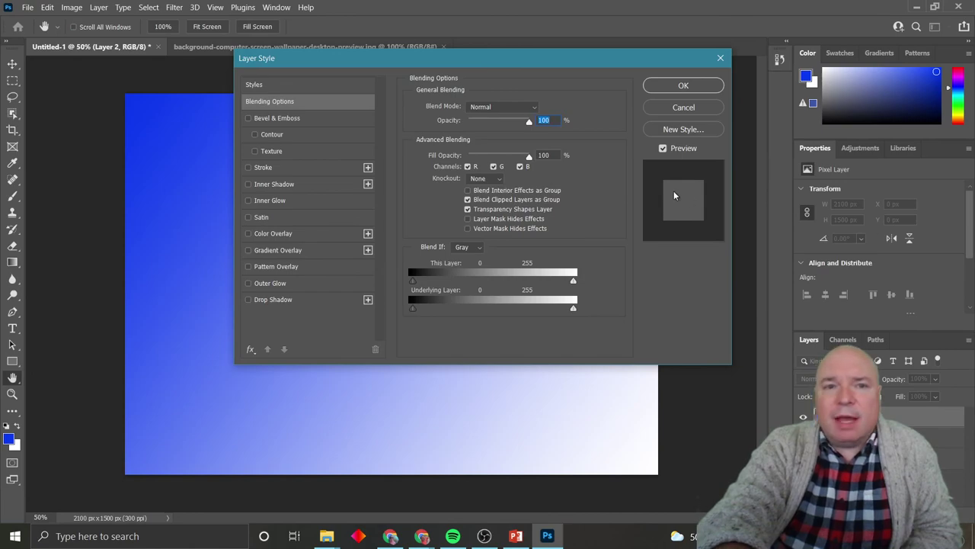
click(695, 109)
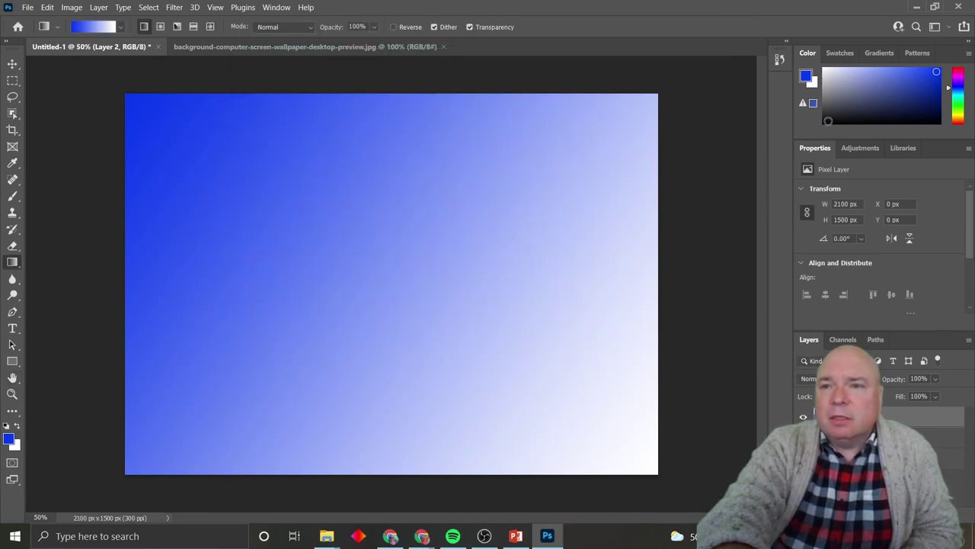
click(871, 54)
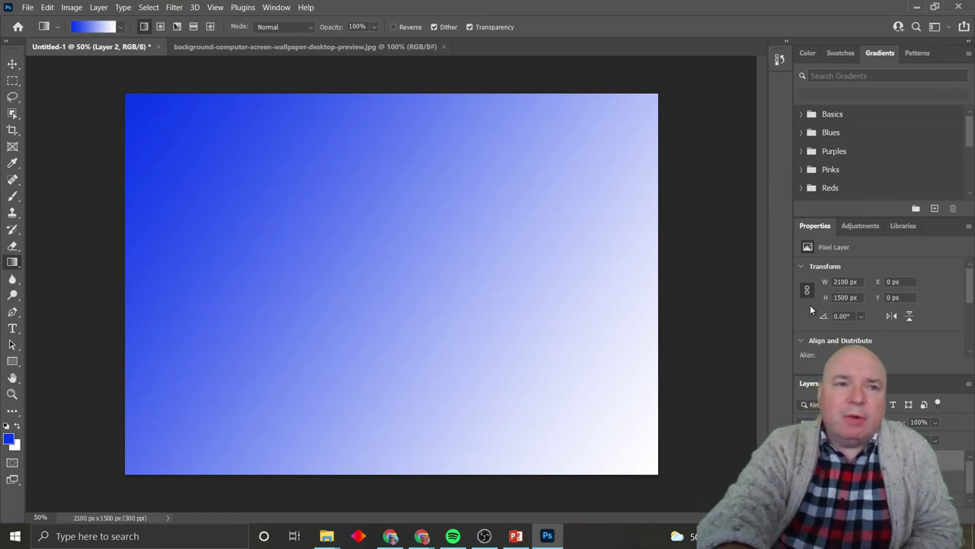
Step: Edit the gradient to bright green-to-white, removing the extra opacity stop and moving the green stop to 43%
click(120, 29)
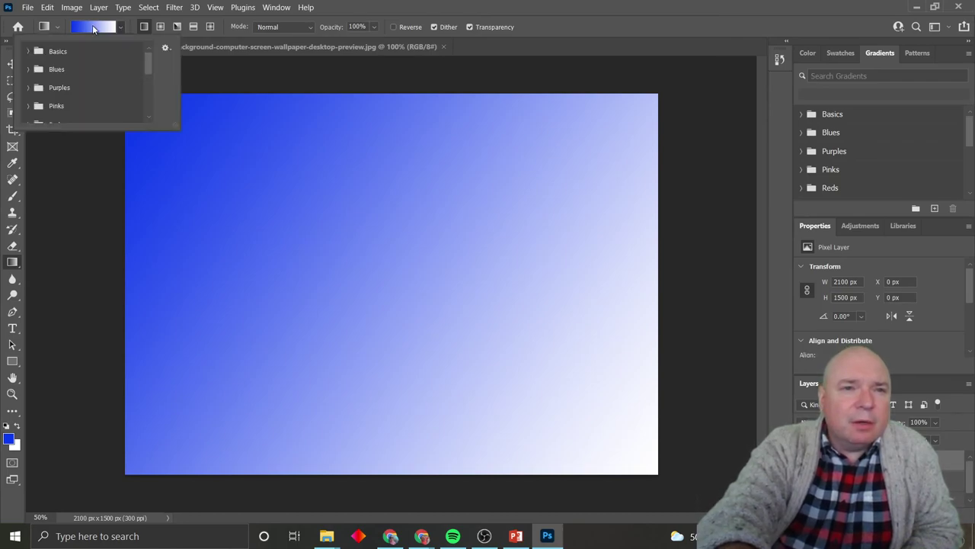
click(94, 29)
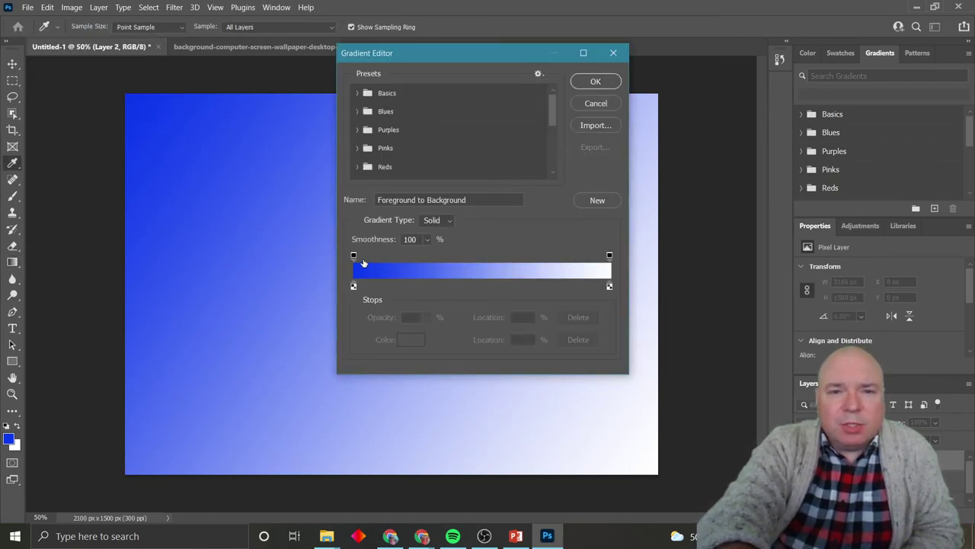
drag(457, 54, 766, 67)
drag(663, 269, 864, 301)
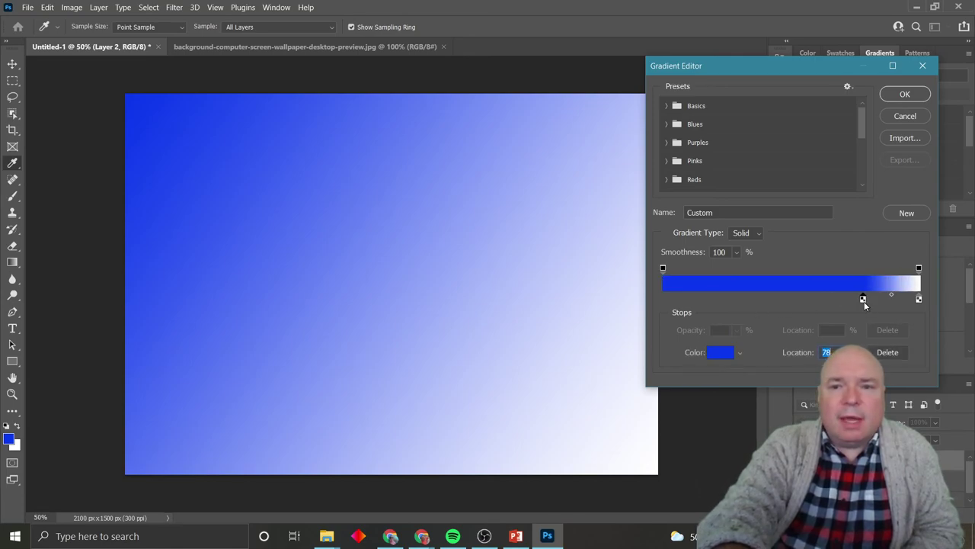
click(722, 355)
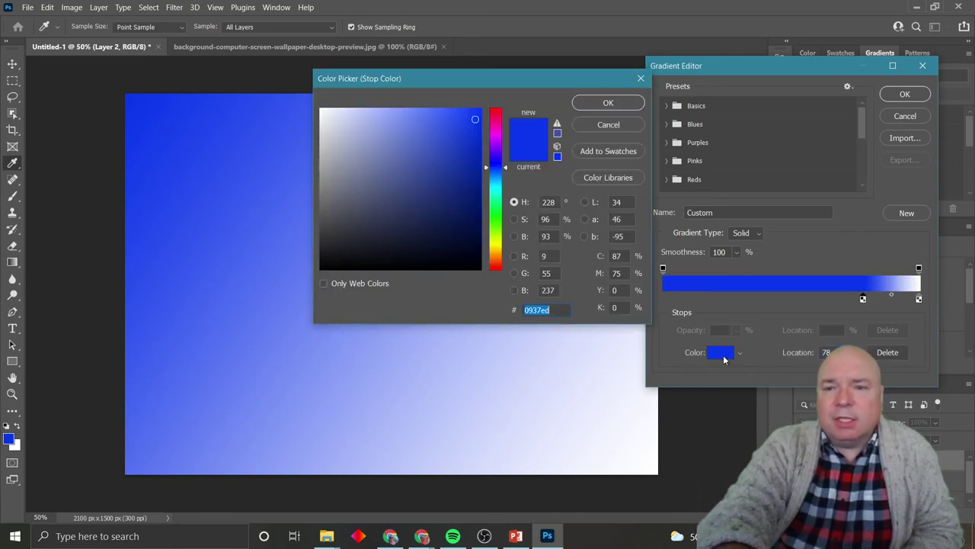
click(496, 202)
click(602, 102)
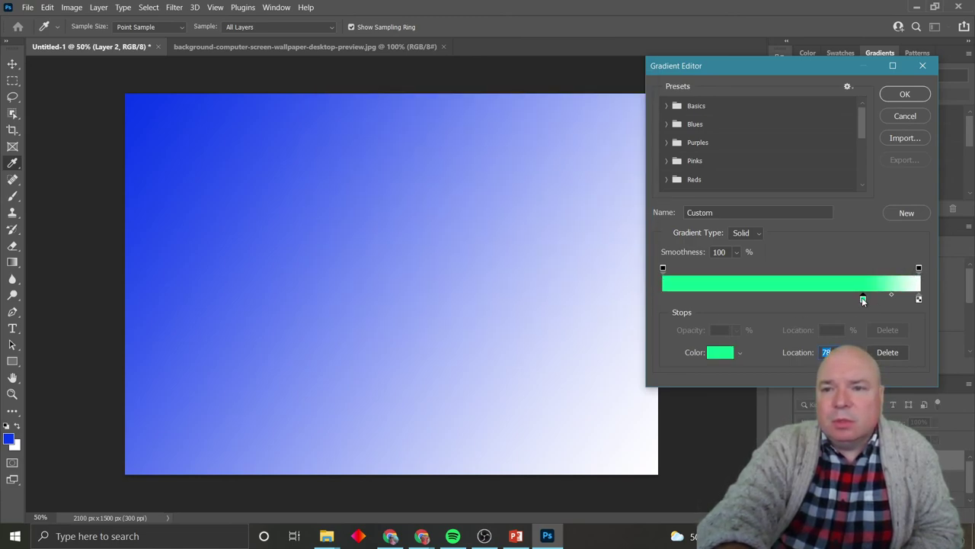
drag(666, 270, 755, 284)
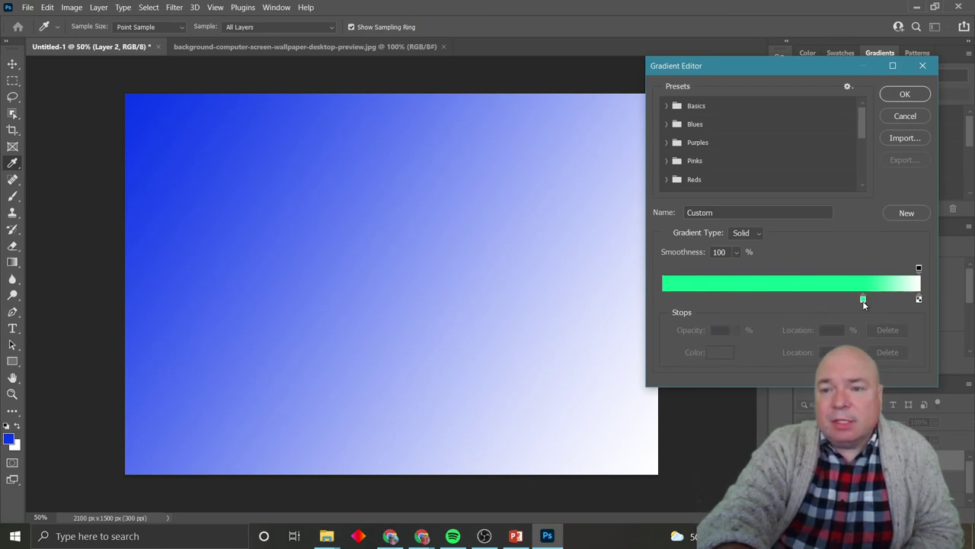
drag(863, 298, 775, 297)
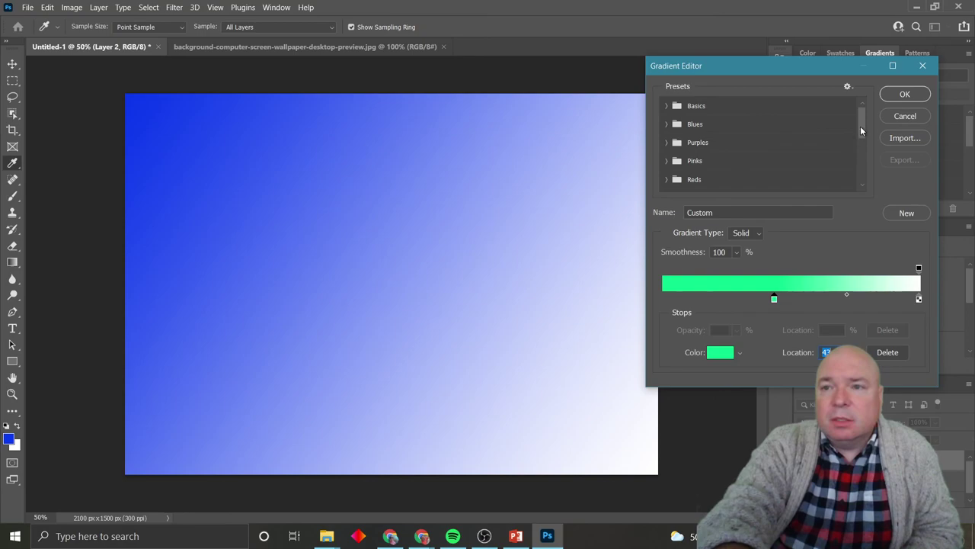
click(904, 94)
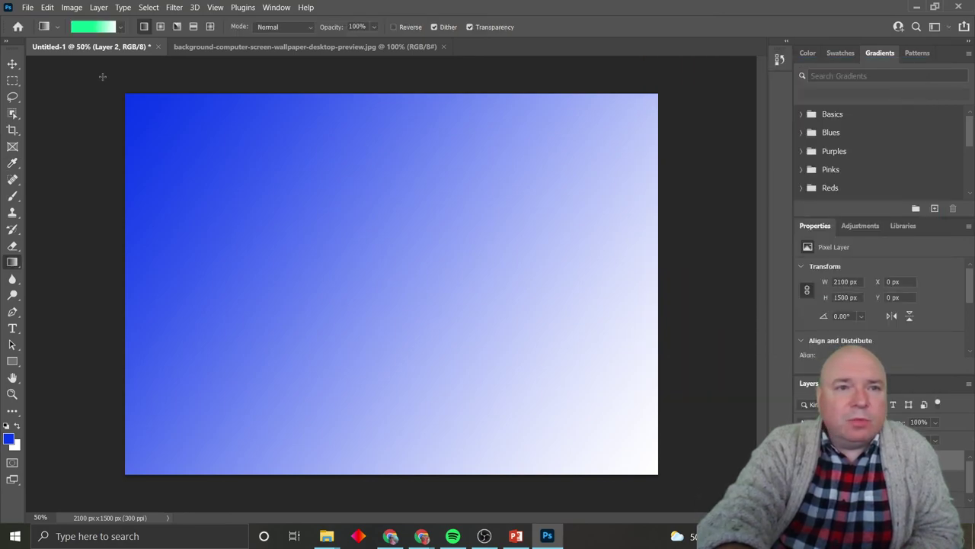
Step: Redraw Layer 2's gradient corner to corner in green-to-white, replacing the blue
drag(109, 87, 665, 477)
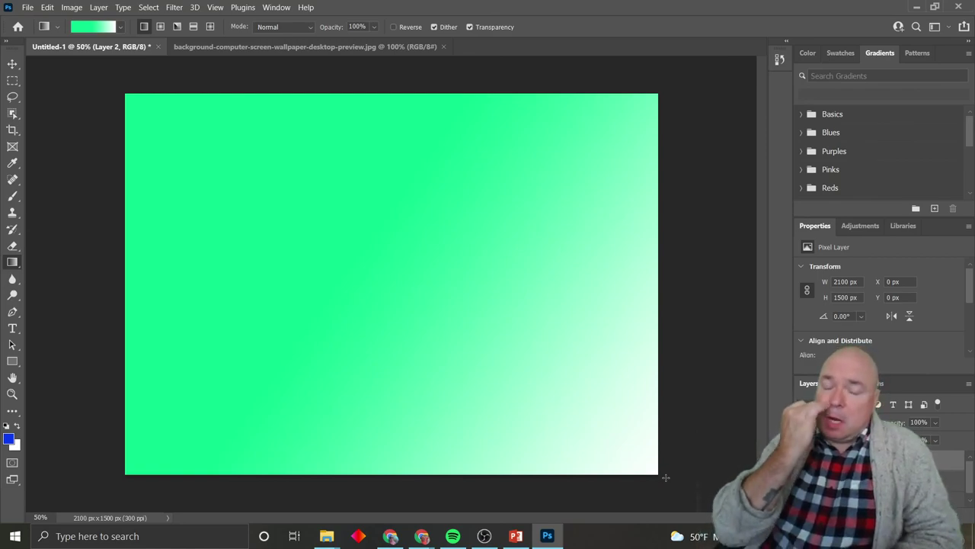